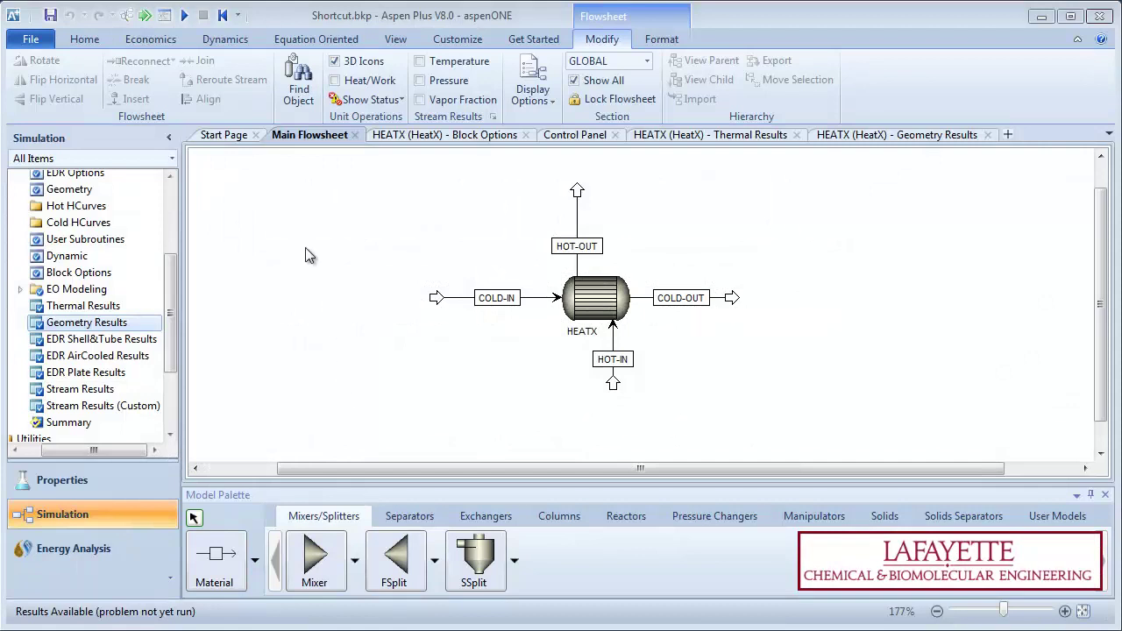
# Reinitialize the Aspen Plus simulation to clear the previous HEATX results.
pyautogui.click(223, 15)
pyautogui.click(489, 502)
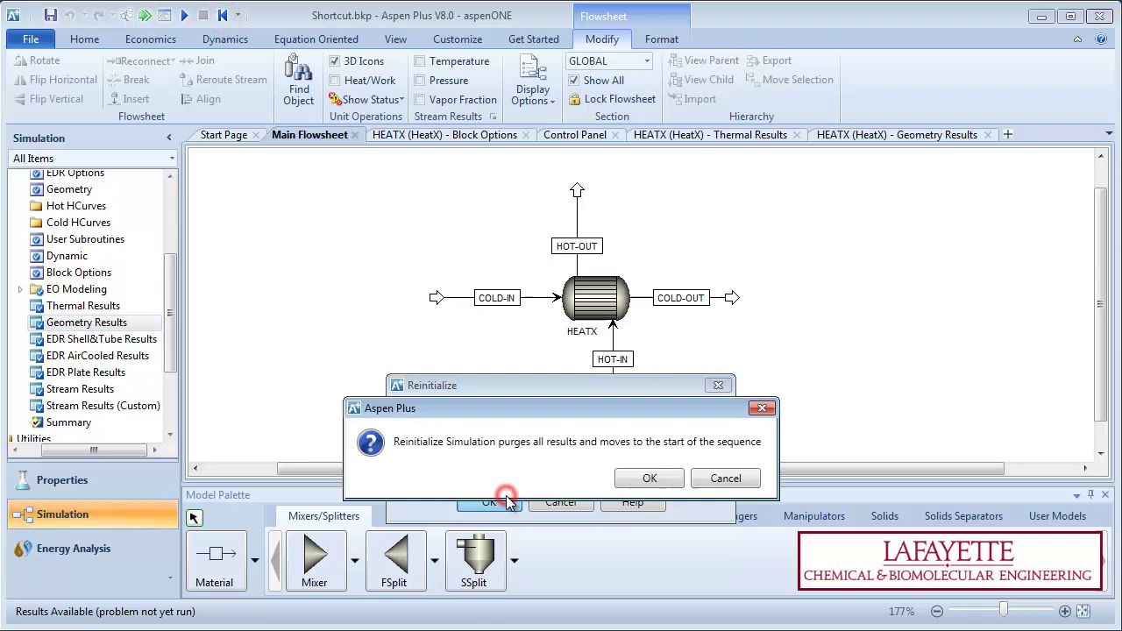
# Confirm the purge, then set HEATX to Rating type, Detailed method, hot fluid on Tube side.
pyautogui.click(658, 484)
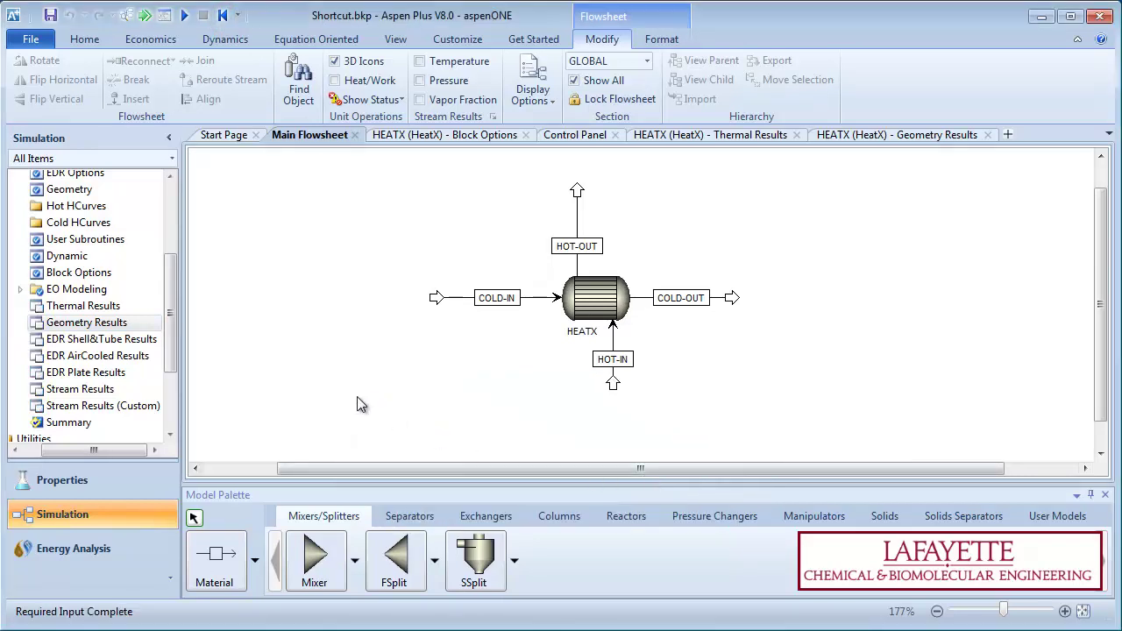
pyautogui.moveTo(173, 320); pyautogui.dragTo(135, 254)
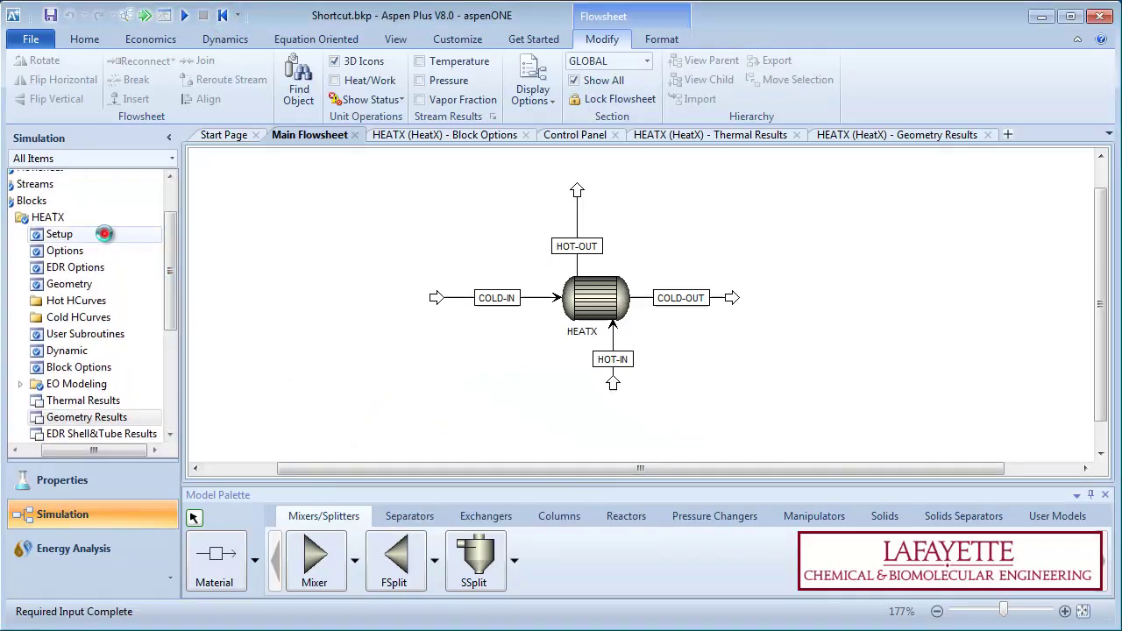
pyautogui.click(105, 233)
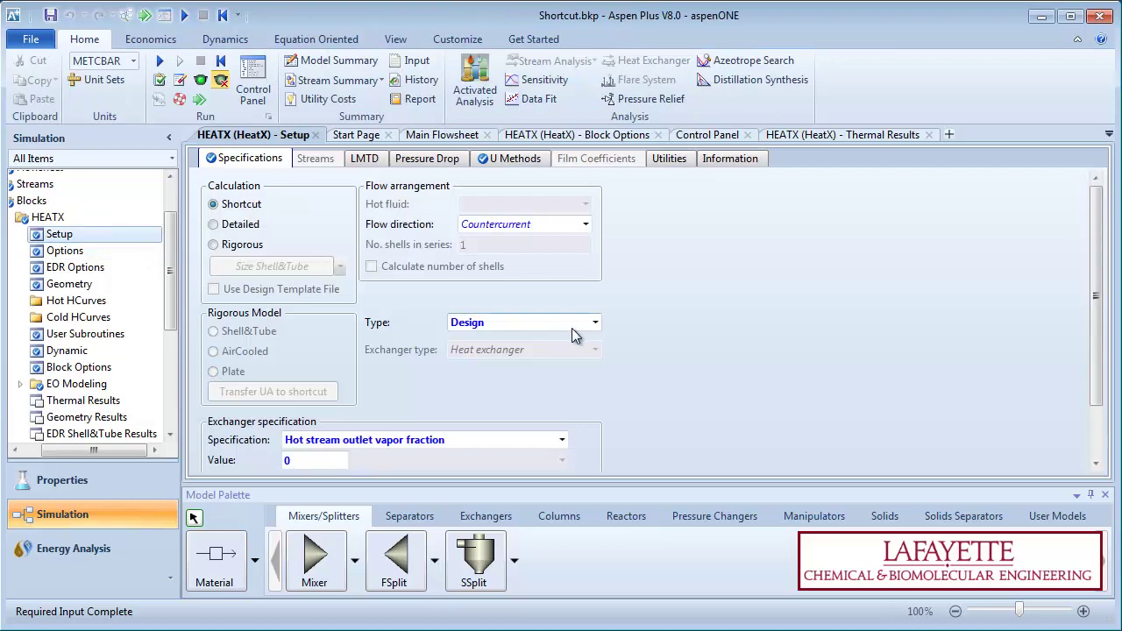
pyautogui.click(594, 323)
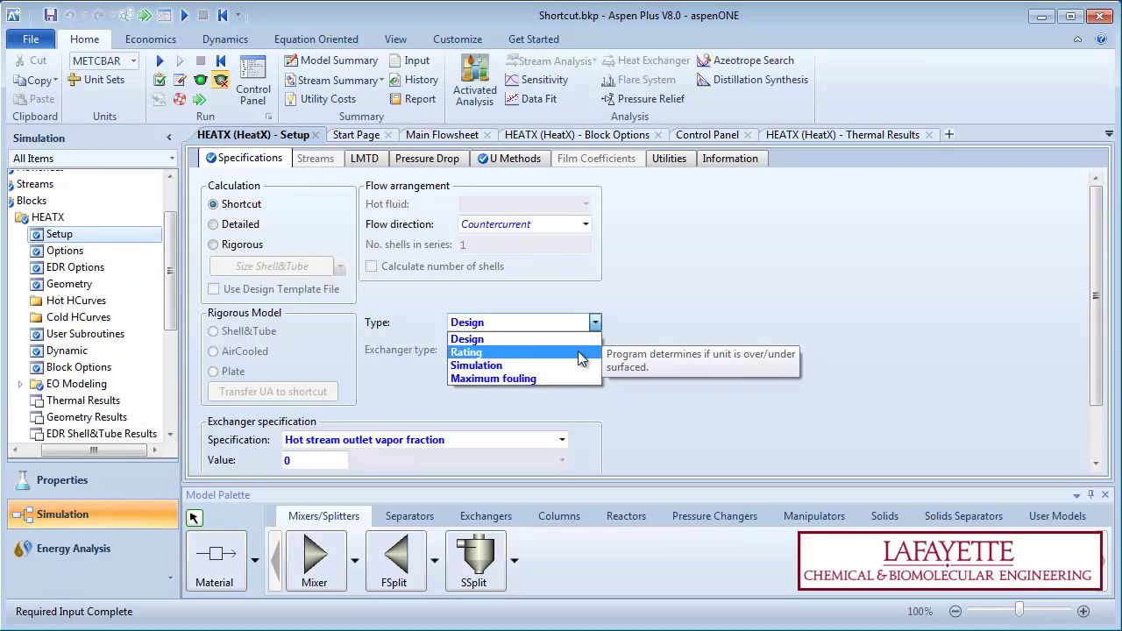
pyautogui.click(578, 350)
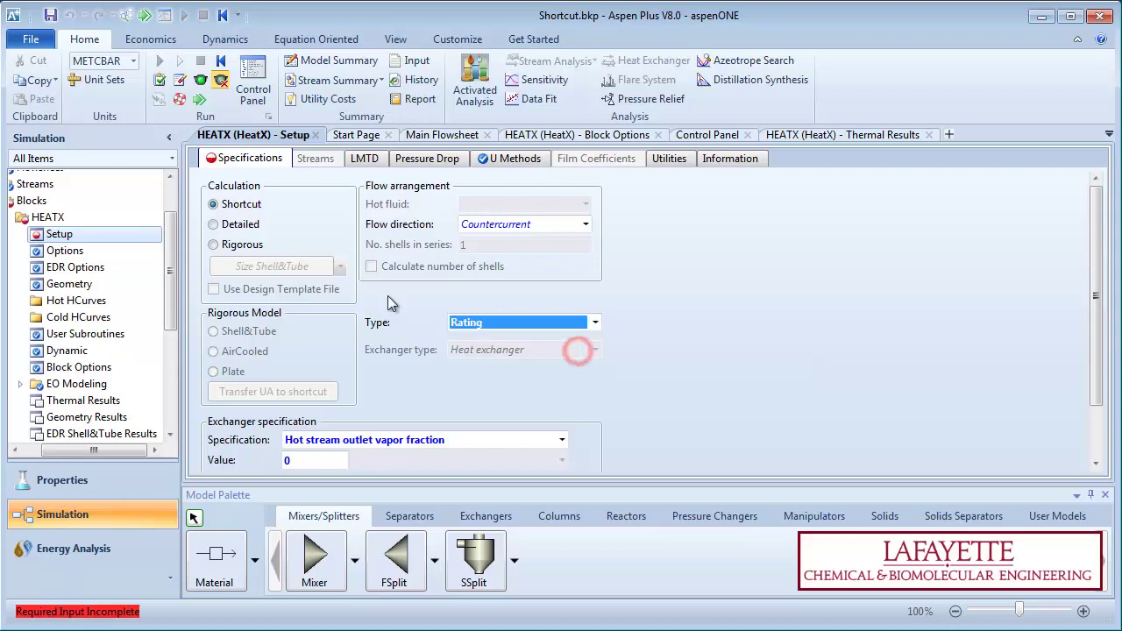
pyautogui.click(236, 230)
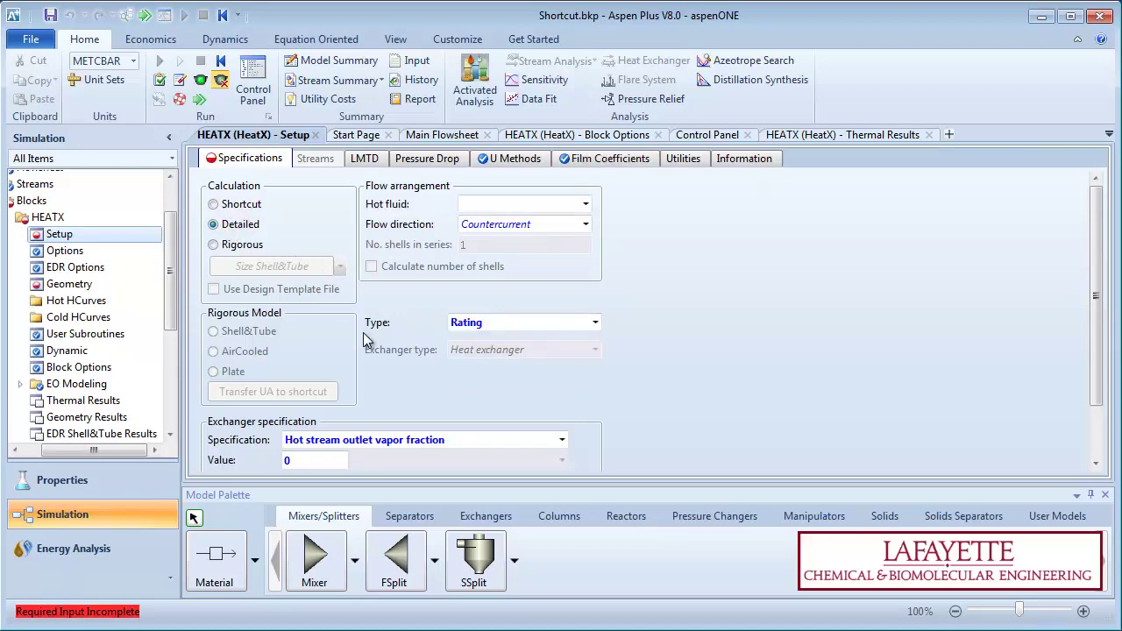
pyautogui.click(395, 376)
pyautogui.click(579, 205)
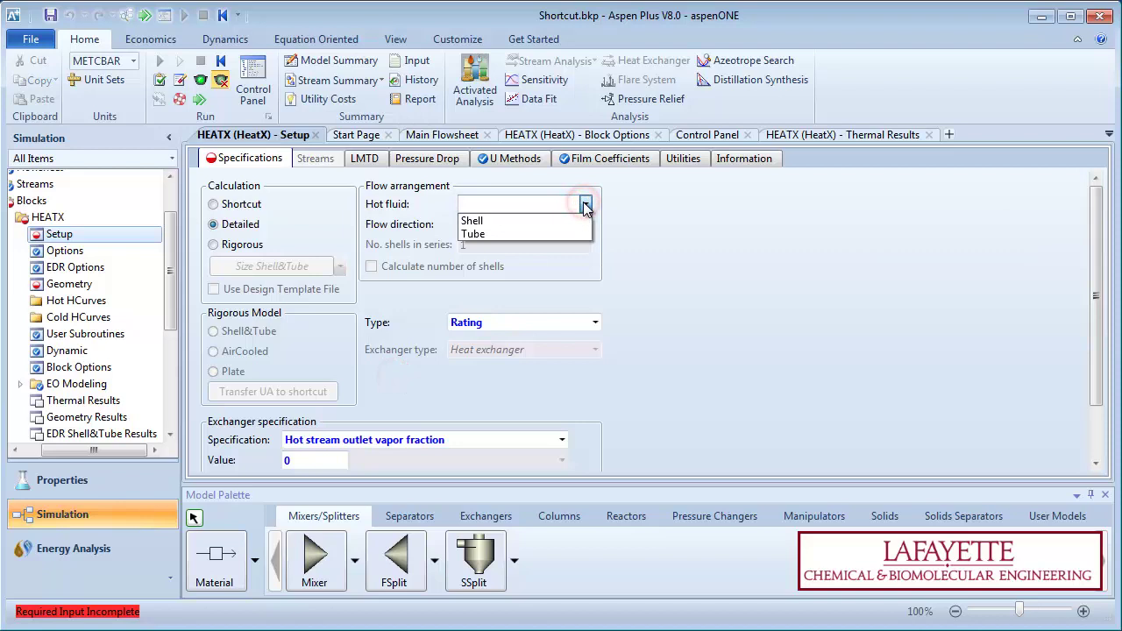
pyautogui.click(565, 229)
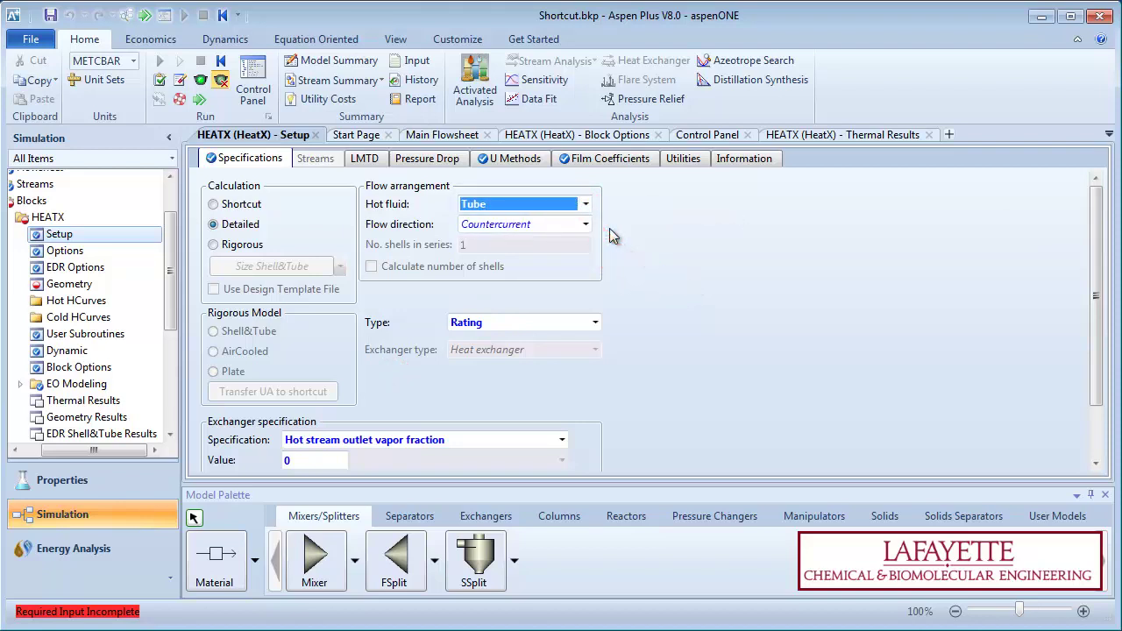
pyautogui.click(611, 230)
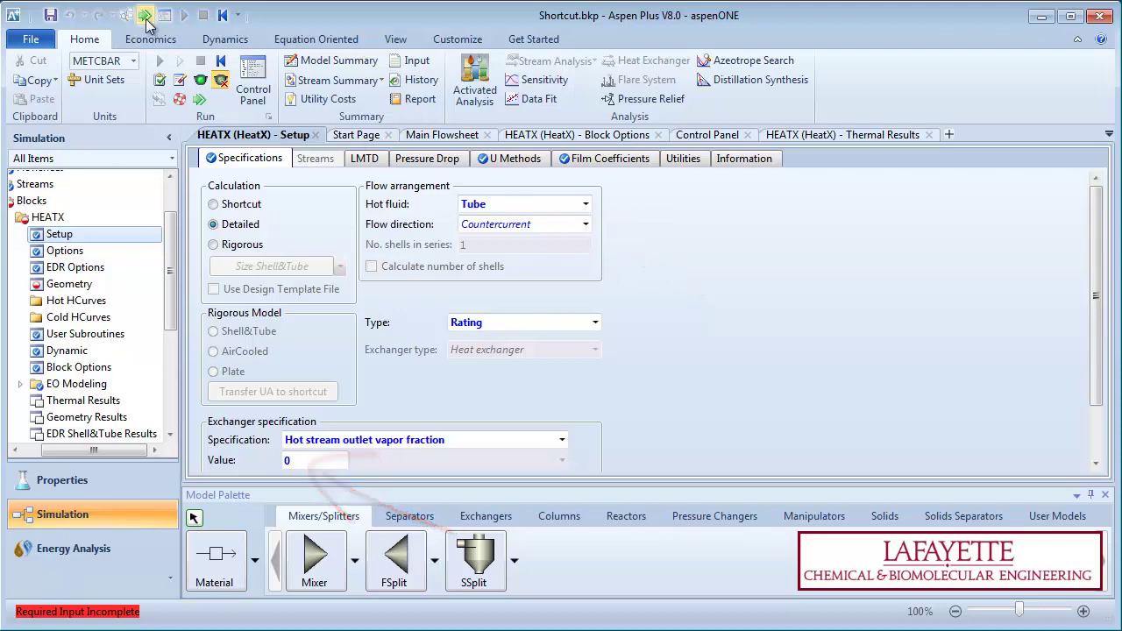
# Set the HEATX shell inside diameter to 1 m.
pyautogui.click(145, 16)
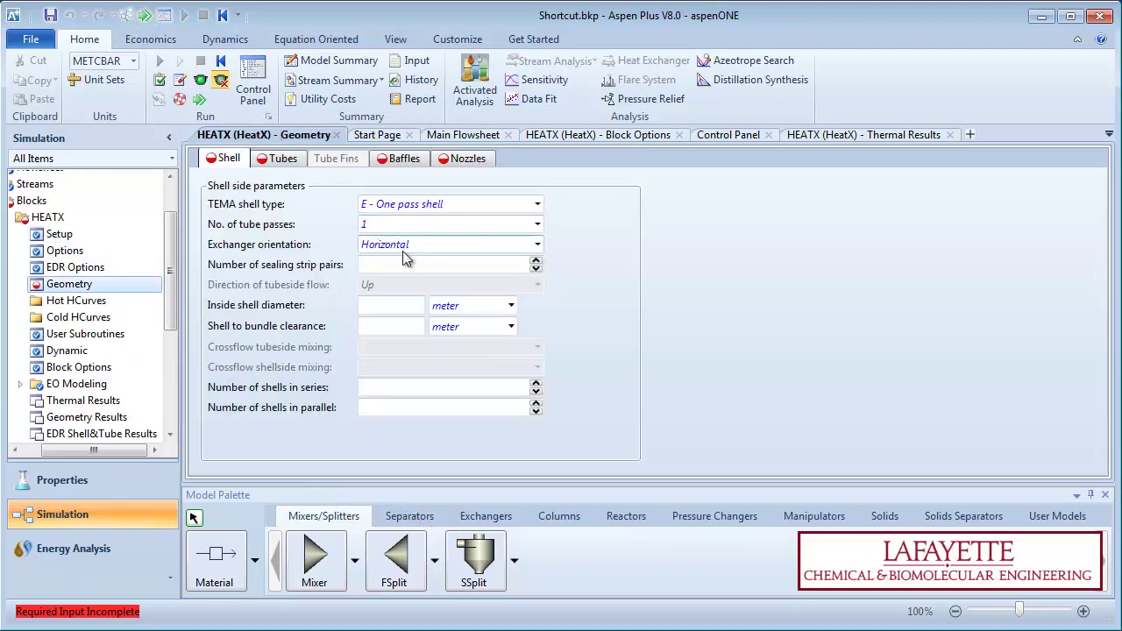
pyautogui.click(408, 303)
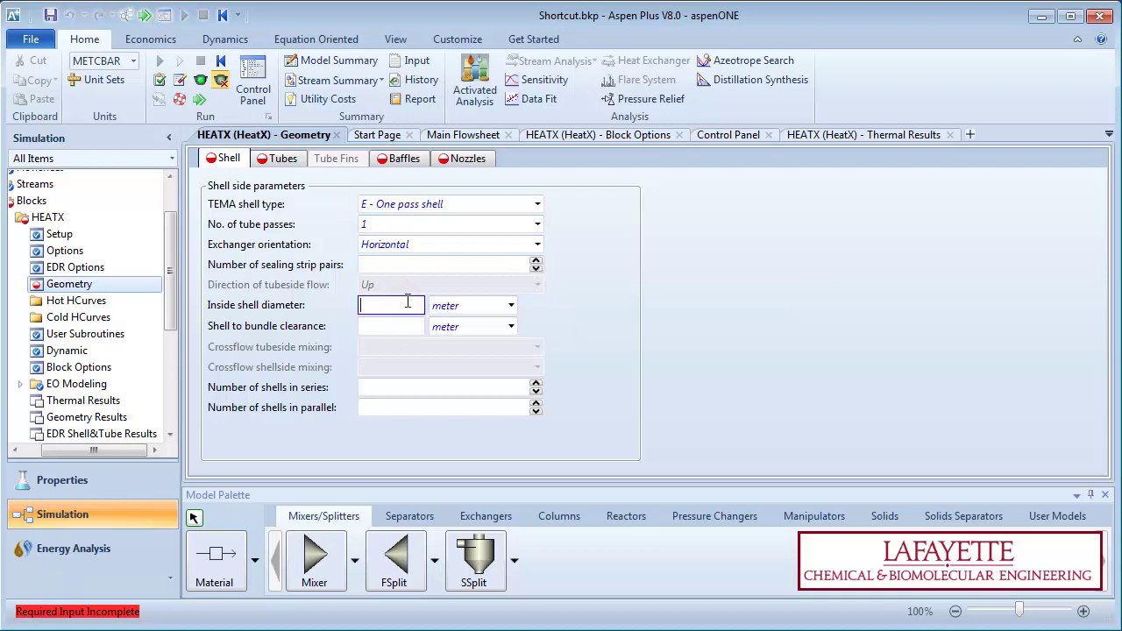
pyautogui.write('1')
# Enter the tubes: 300 tubes, 3 m long, 0.031 m pitch, 0.021/0.025 m diameters.
pyautogui.click(145, 15)
pyautogui.click(317, 252)
pyautogui.write('300')
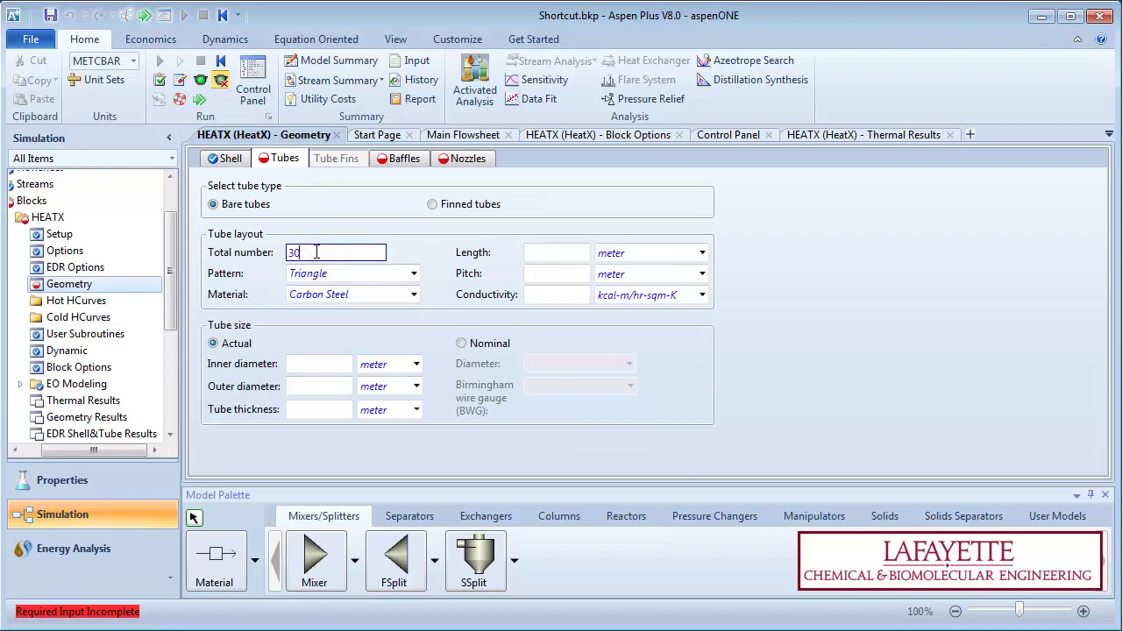
pyautogui.click(542, 253)
pyautogui.write('3')
pyautogui.click(532, 274)
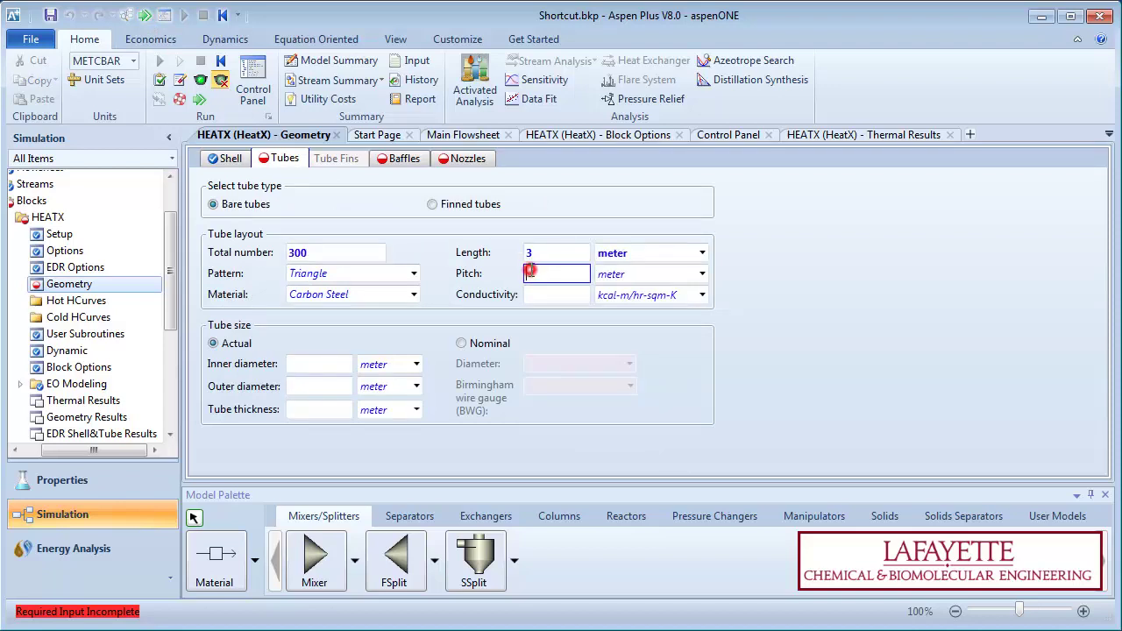
pyautogui.write('0.031')
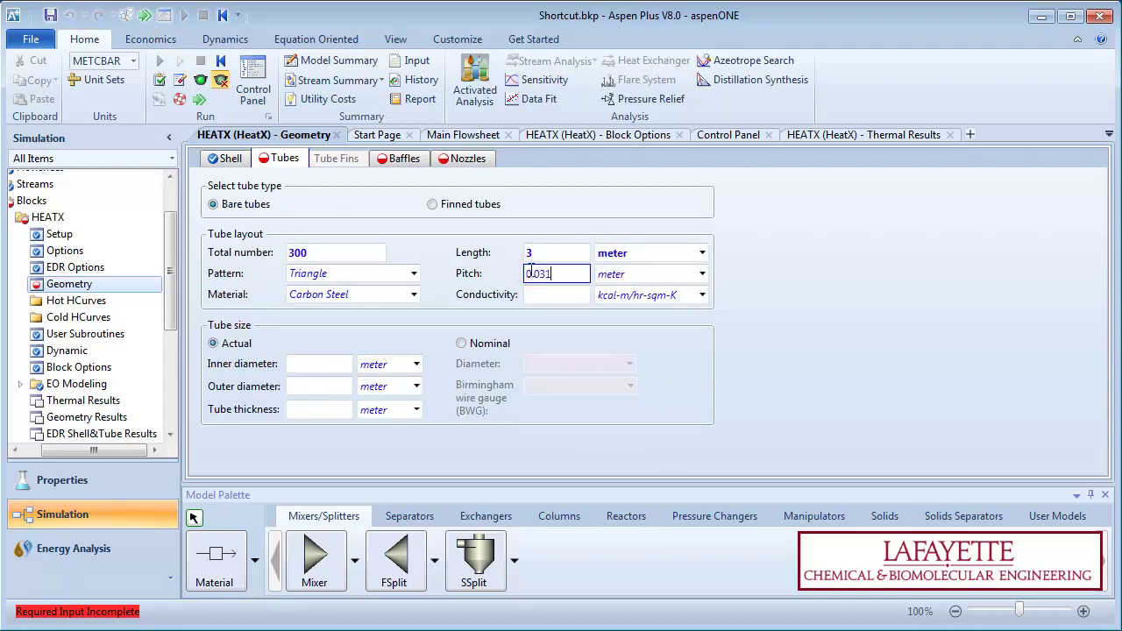
pyautogui.click(323, 364)
pyautogui.write('0.021')
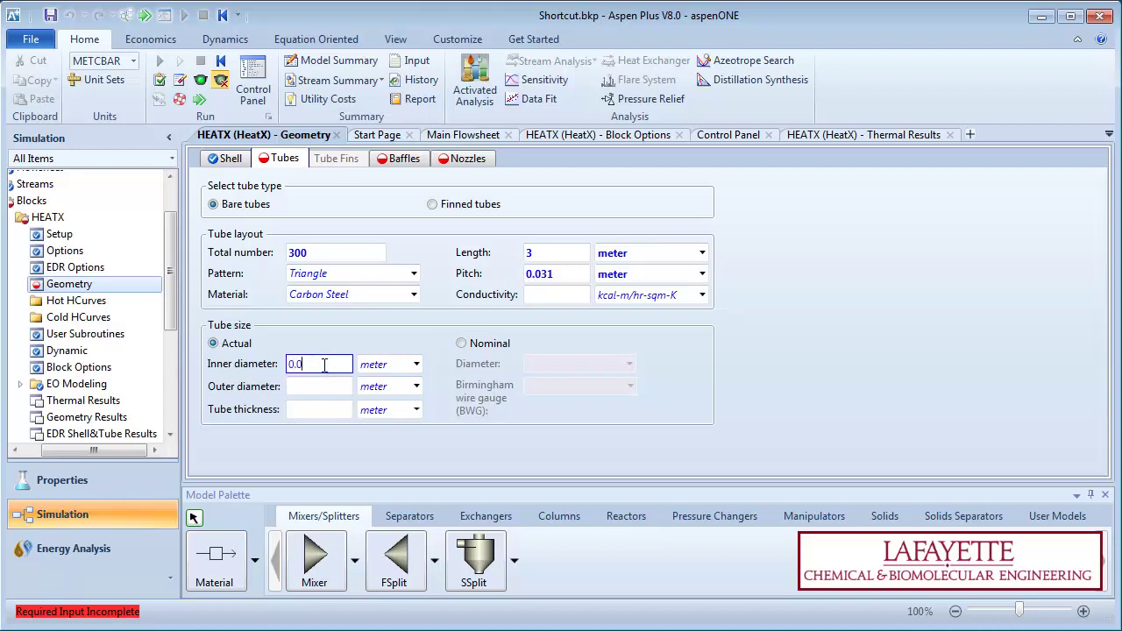
pyautogui.click(326, 386)
pyautogui.write('0.025')
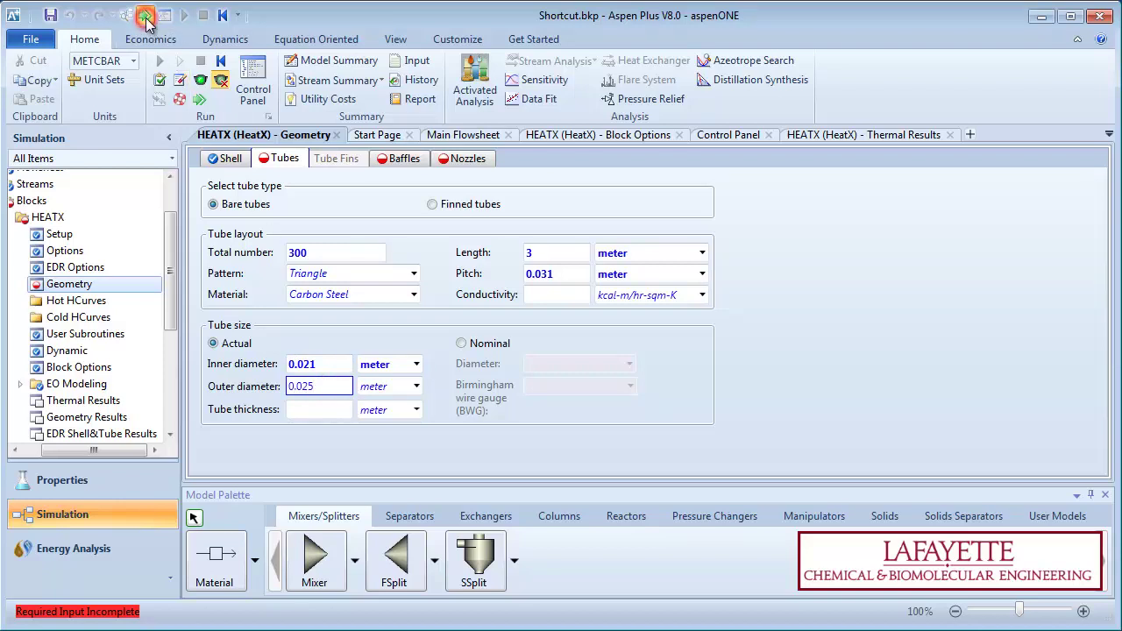
# Set 5 baffles with a 0.15 baffle cut.
pyautogui.click(145, 16)
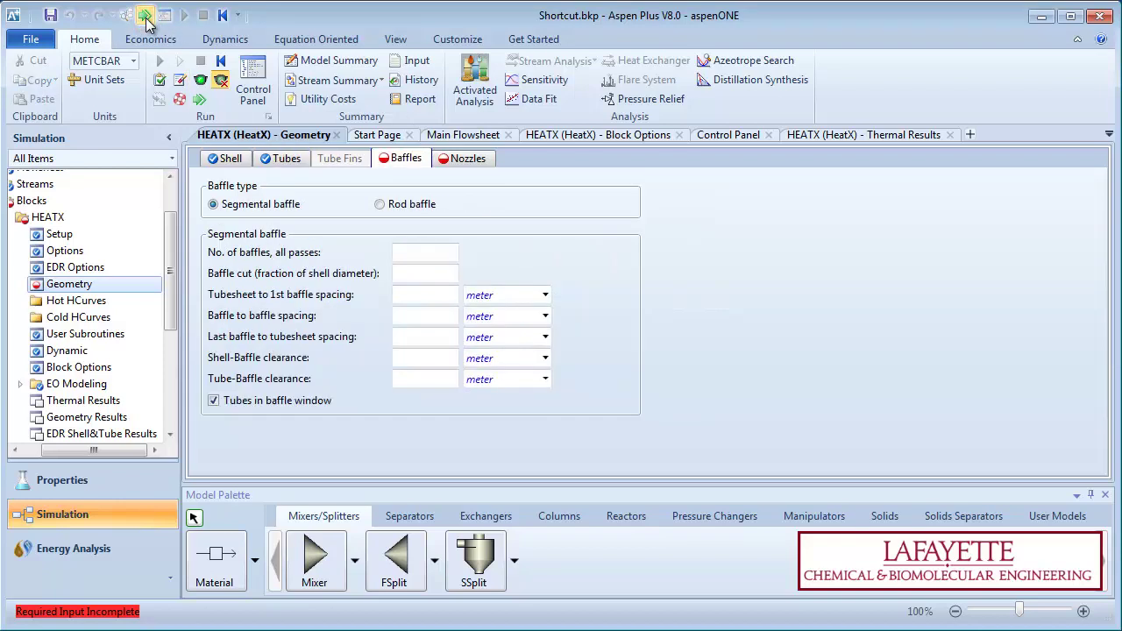
pyautogui.click(413, 253)
pyautogui.write('5')
pyautogui.click(412, 272)
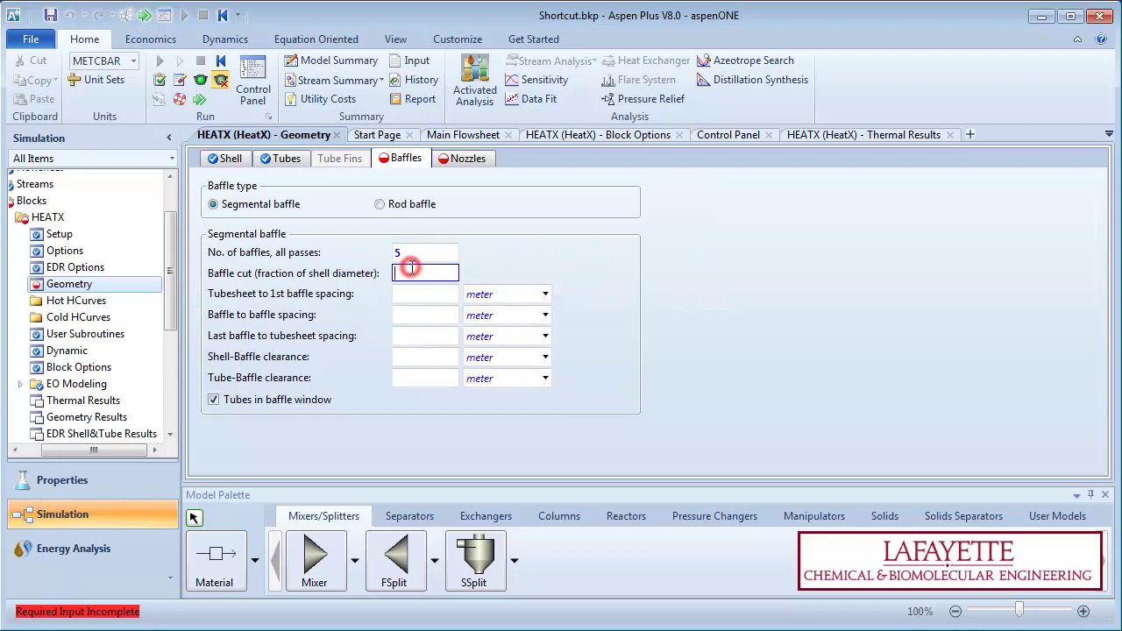
pyautogui.write('0.15')
pyautogui.click(493, 267)
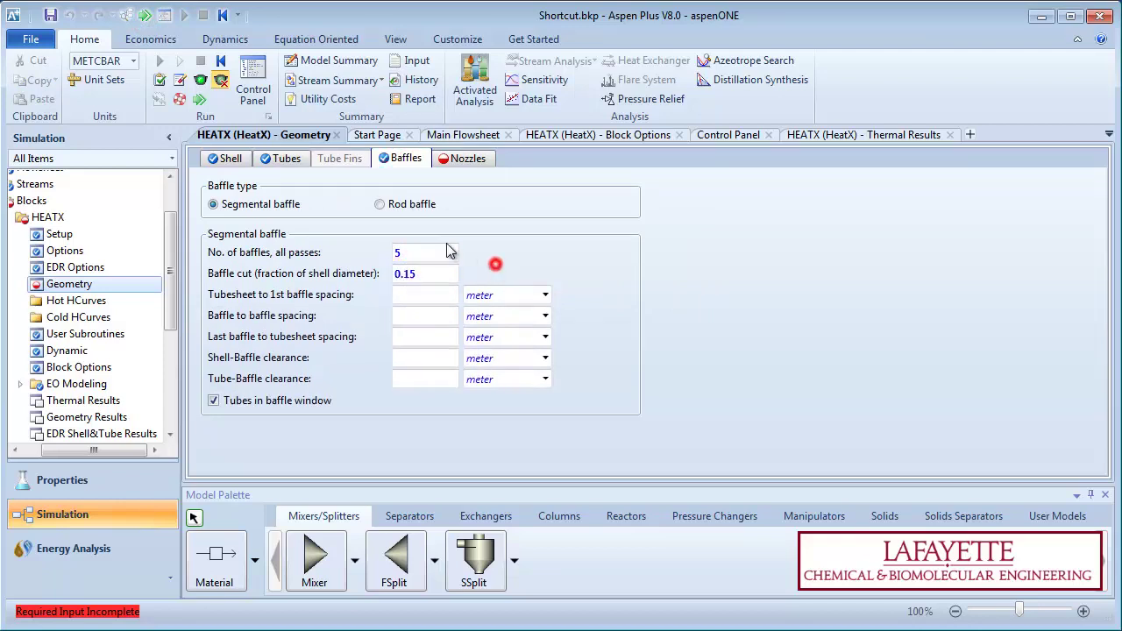
# Set the shell and tube inlet and outlet nozzle diameters to 0.1 m.
pyautogui.click(145, 17)
pyautogui.click(377, 204)
pyautogui.write('.1')
pyautogui.click(387, 226)
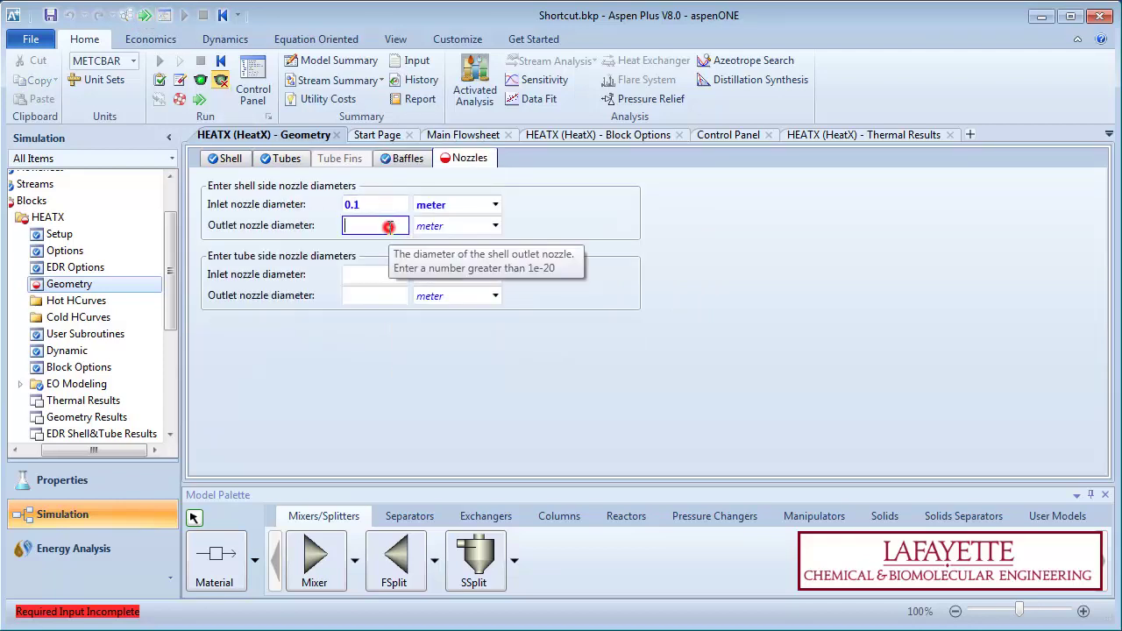
pyautogui.write('.1')
pyautogui.click(390, 275)
pyautogui.write('.1')
pyautogui.click(394, 296)
pyautogui.write('.1')
pyautogui.click(413, 359)
# Run the rating simulation to completion.
pyautogui.click(144, 17)
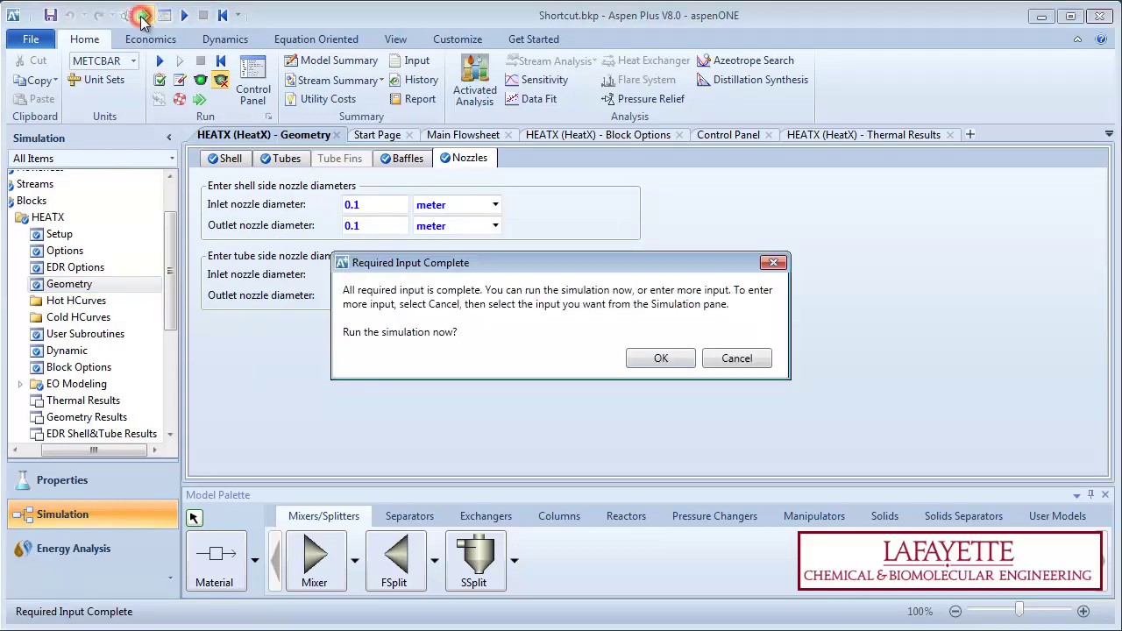
pyautogui.click(661, 360)
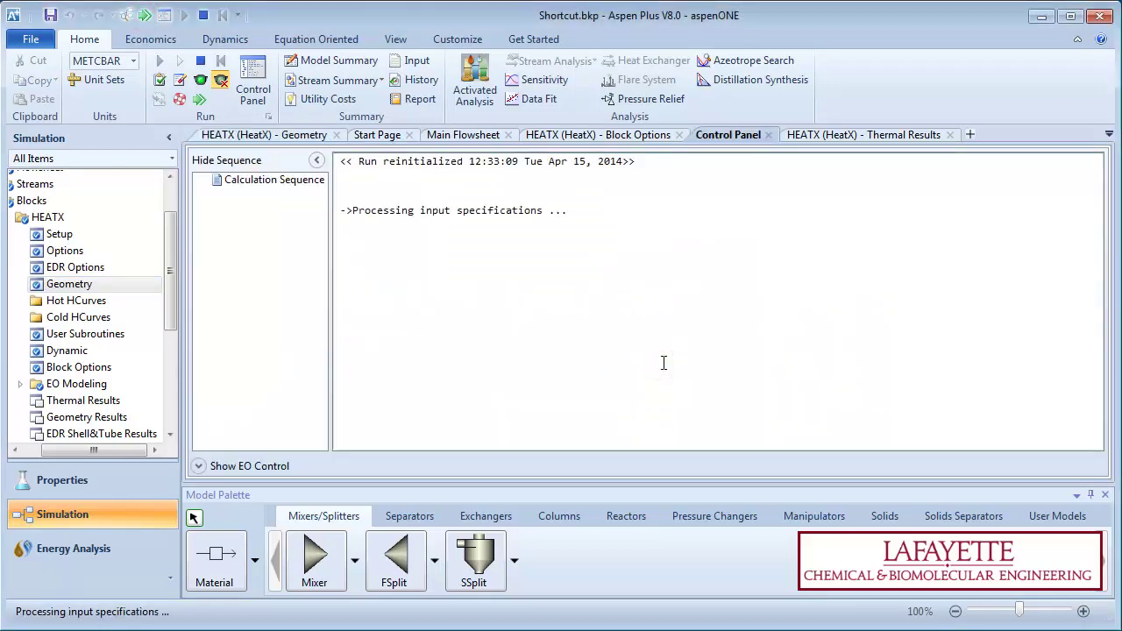
pyautogui.click(611, 482)
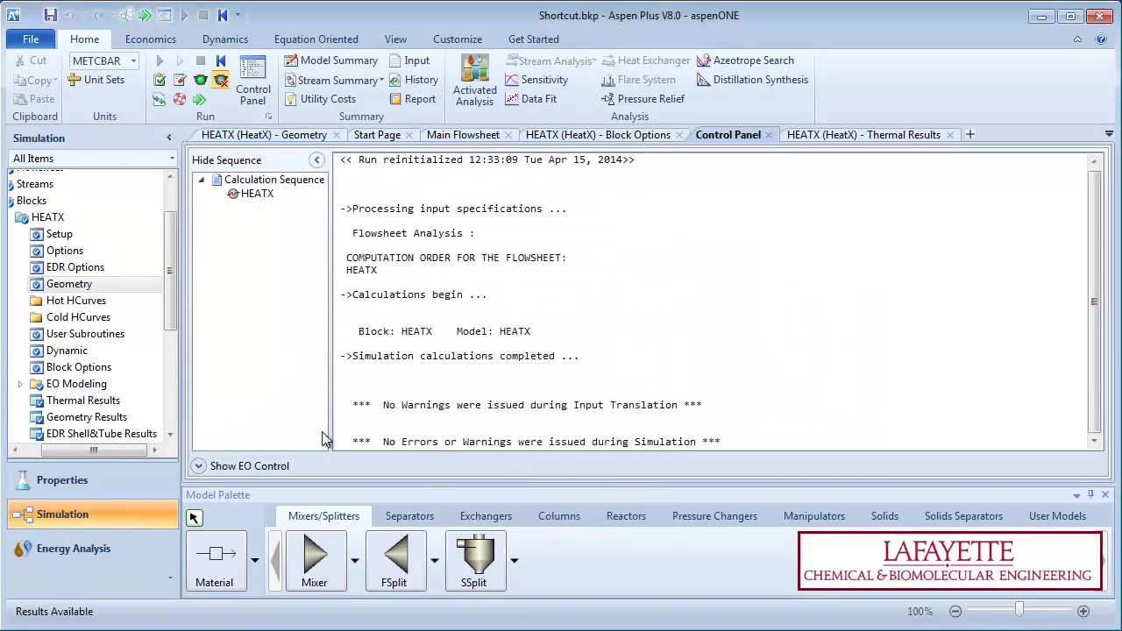
# Review HEATX results: duty 1.57125 Gcal/hr, area 42.294 sqm required versus 70.6858 sqm actual.
pyautogui.click(127, 402)
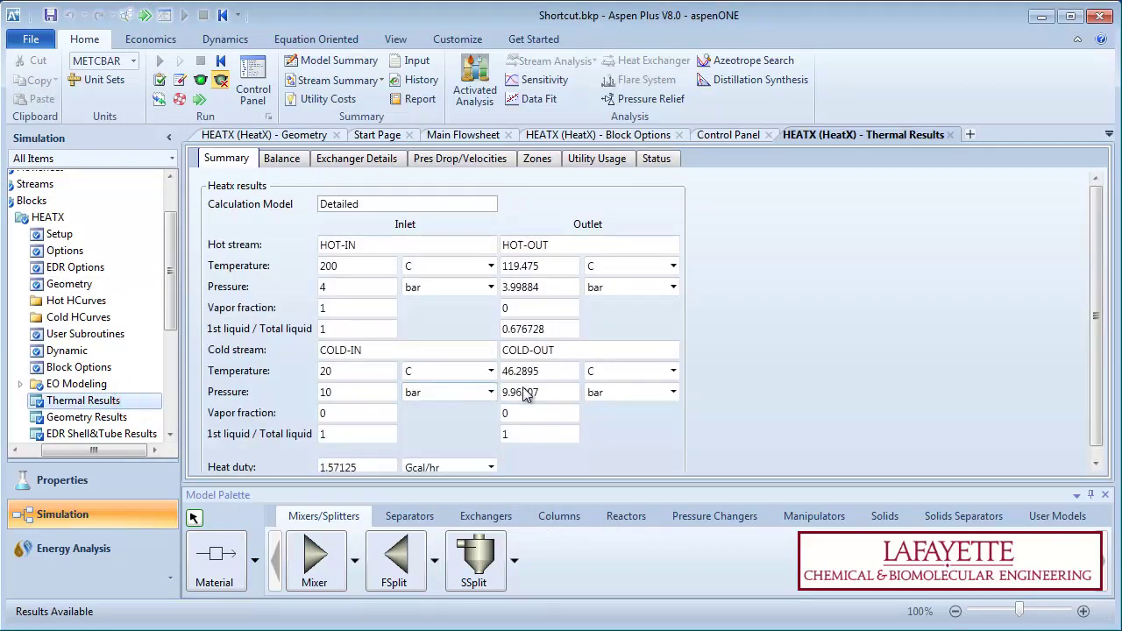
pyautogui.click(762, 376)
pyautogui.scroll(-1, 761, 377)
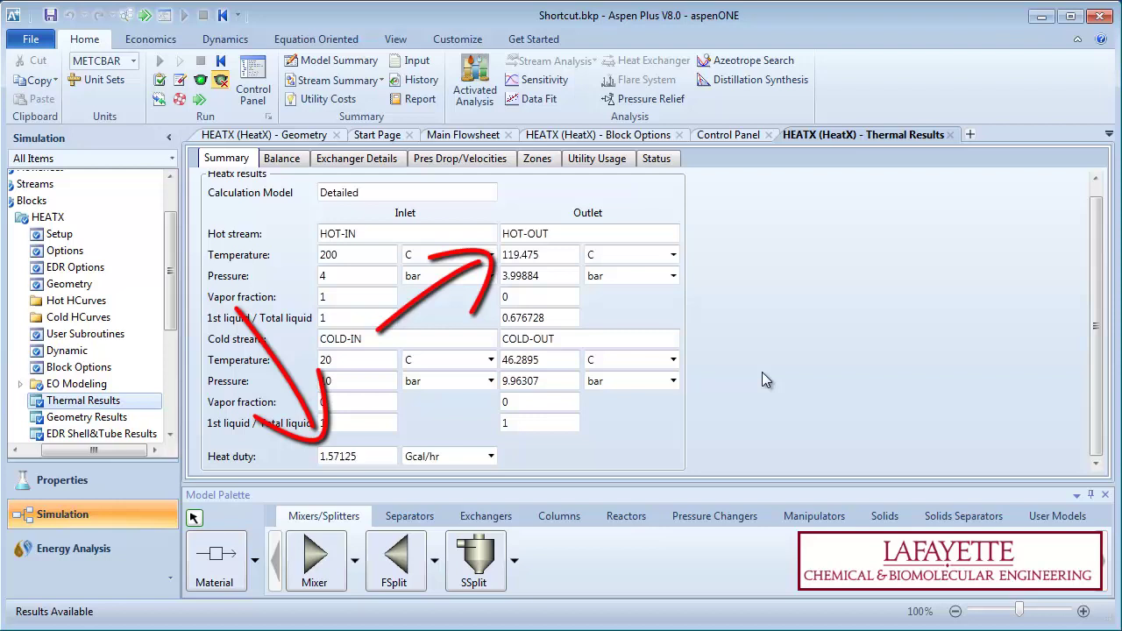
pyautogui.click(369, 162)
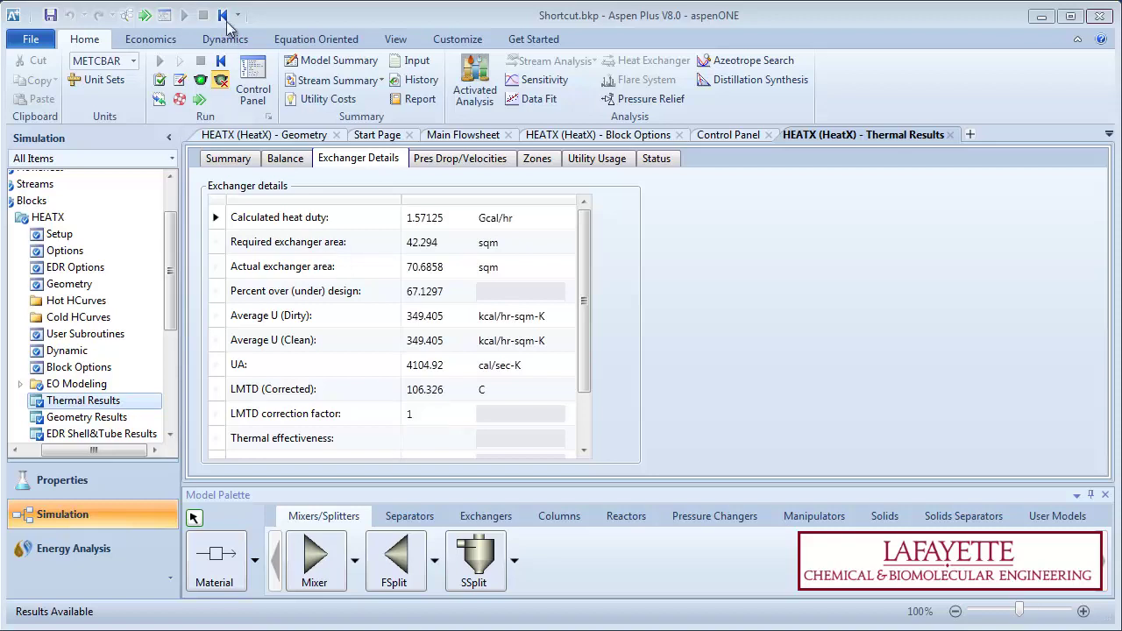
# Reinitialize and change the HEATX exchanger type from Rating to Simulation.
pyautogui.click(223, 15)
pyautogui.click(491, 500)
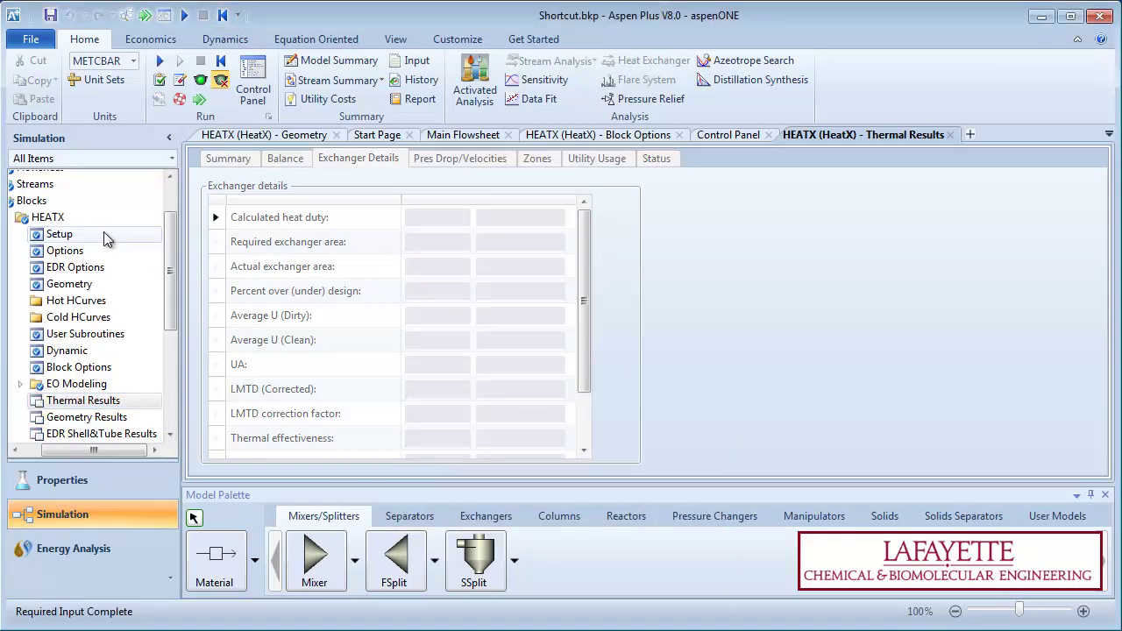
pyautogui.click(105, 234)
pyautogui.click(593, 322)
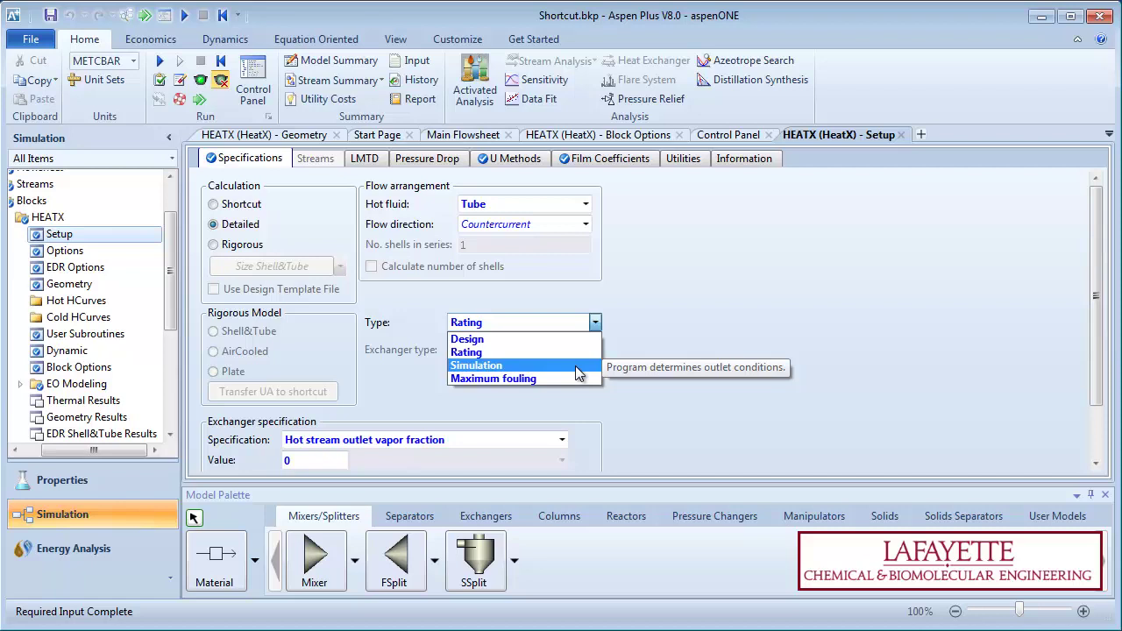
pyautogui.click(576, 368)
# Run the simulation and dismiss the Economic Analysis popup.
pyautogui.click(146, 15)
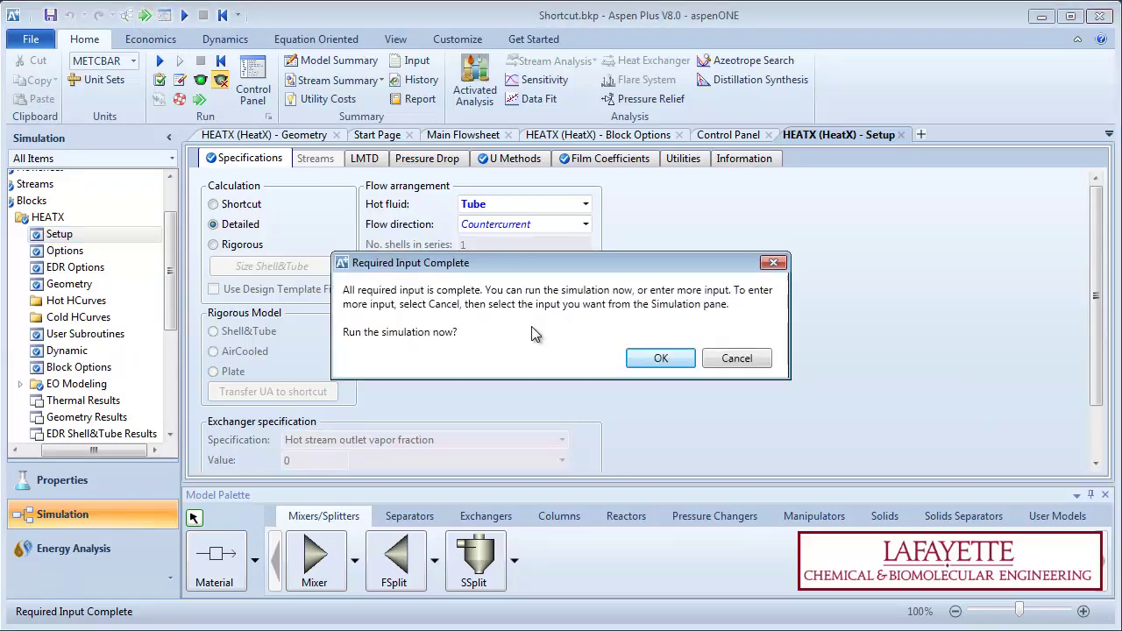
pyautogui.click(658, 359)
pyautogui.click(638, 487)
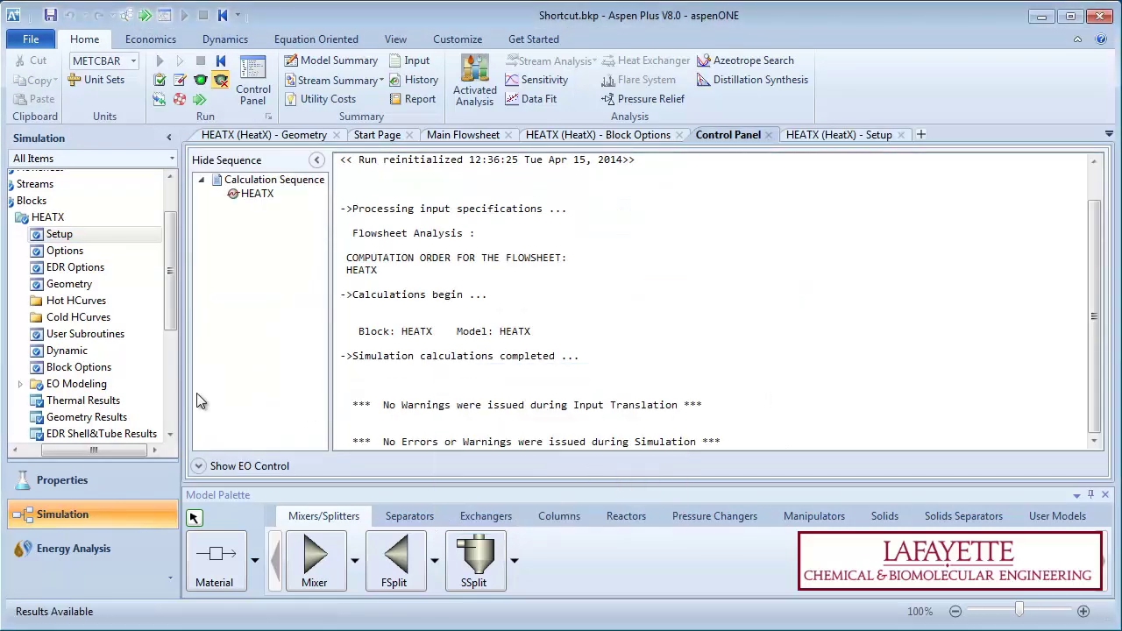
# Show HEATX thermal results: duty 1.75908 Gcal/hr, outlets 88.3612 C and 49.4313 C.
pyautogui.click(126, 400)
pyautogui.scroll(-1, 790, 403)
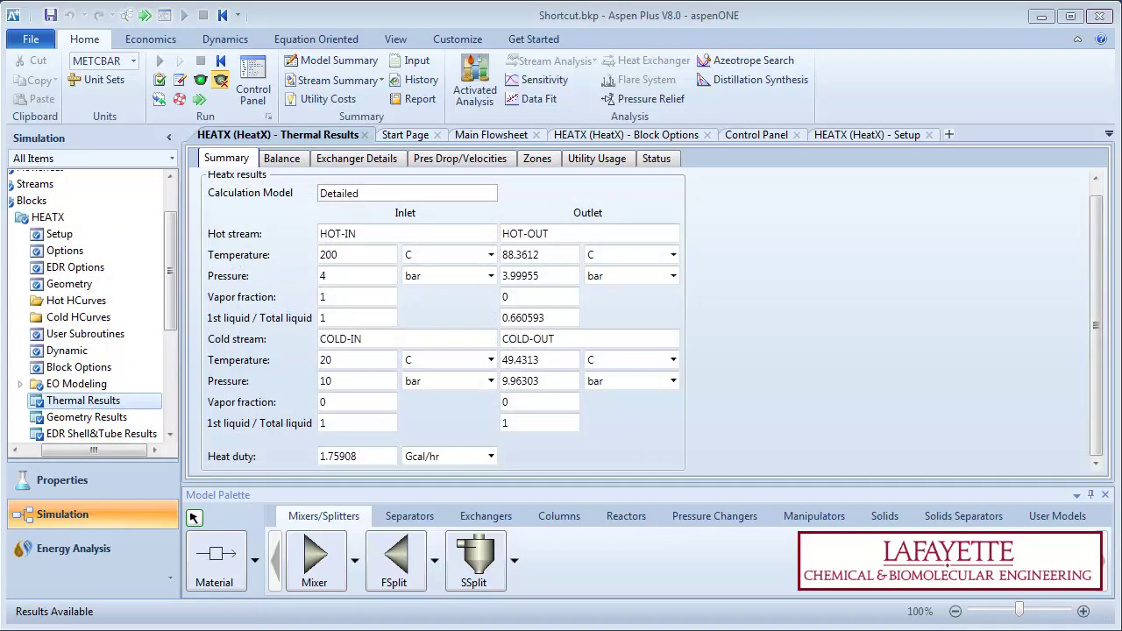
# Create hot heating curve set 1 for HEATX.
pyautogui.click(94, 301)
pyautogui.click(274, 201)
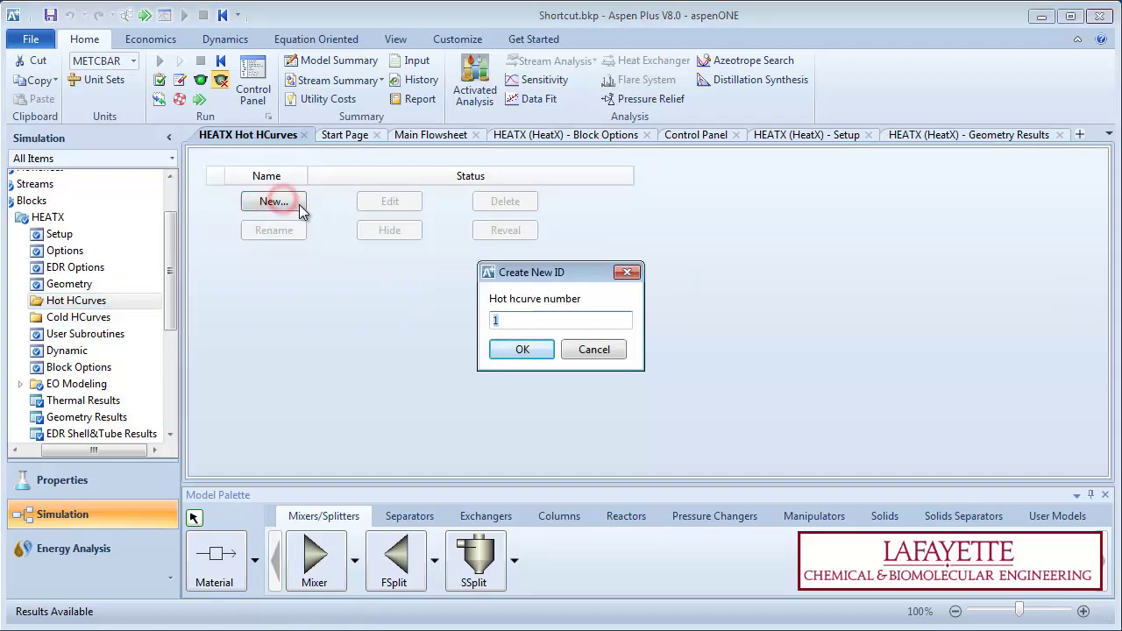
pyautogui.click(523, 351)
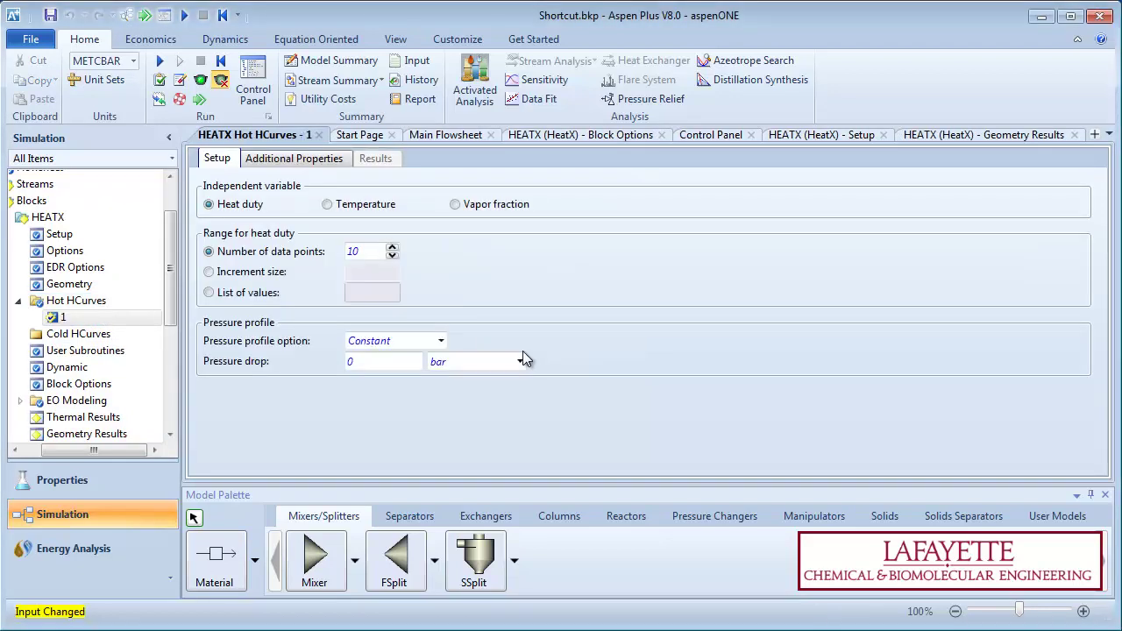
# Rerun the simulation and show the tabulated results of Hot HCurves 1.
pyautogui.click(145, 15)
pyautogui.click(693, 363)
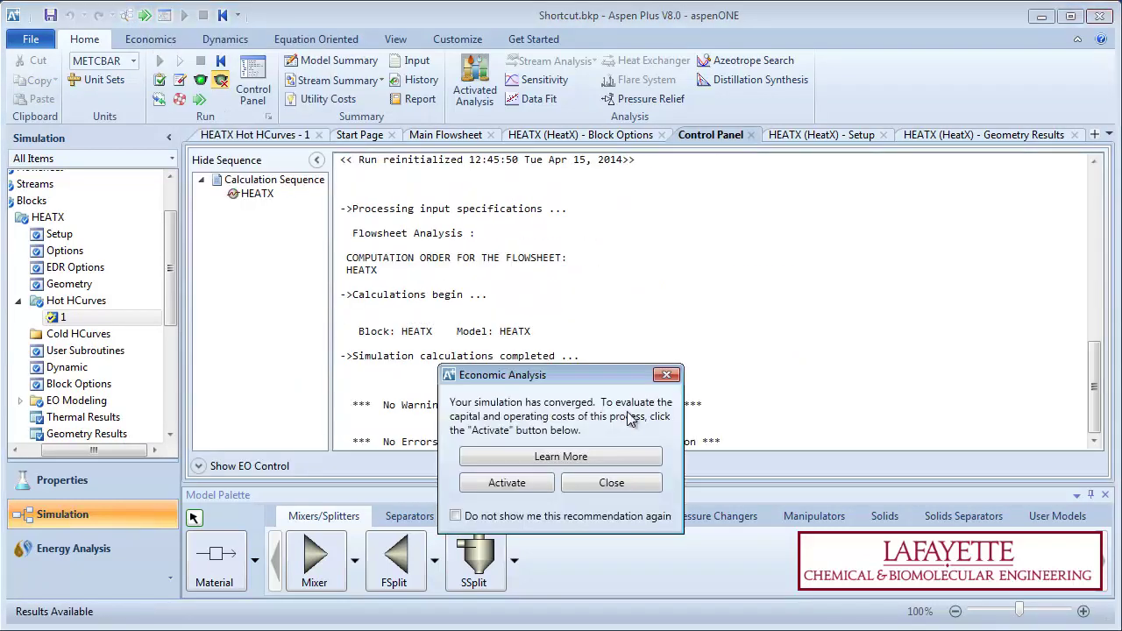
pyautogui.click(678, 483)
pyautogui.click(133, 321)
pyautogui.click(368, 163)
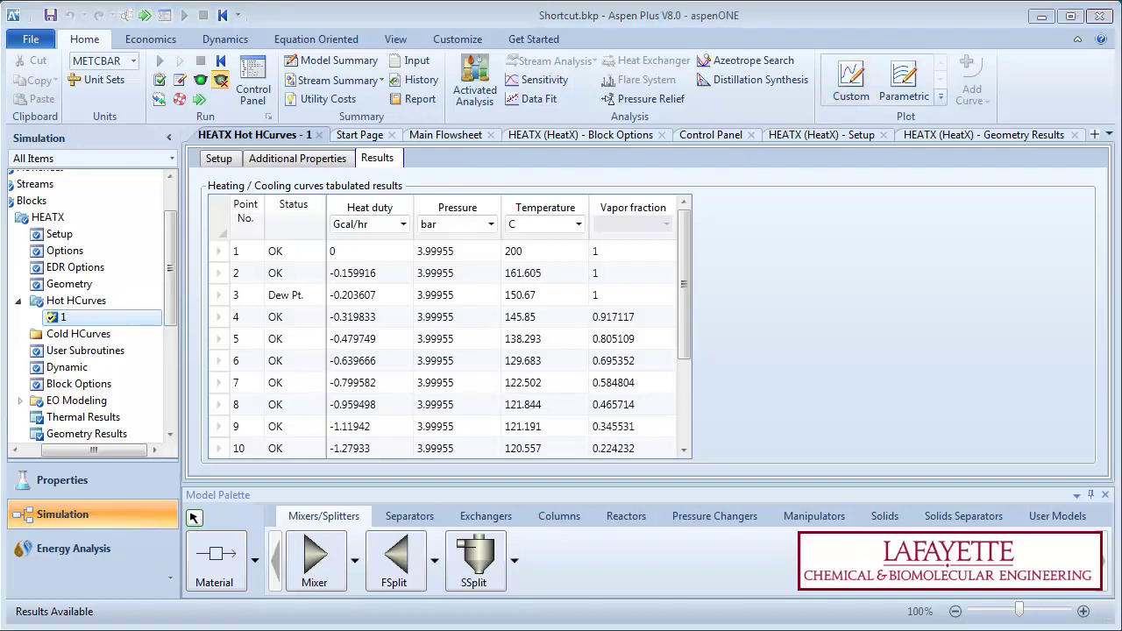
# Make a custom plot of Hot HCurves 1 heat duty, vapor fraction and temperature.
pyautogui.click(851, 83)
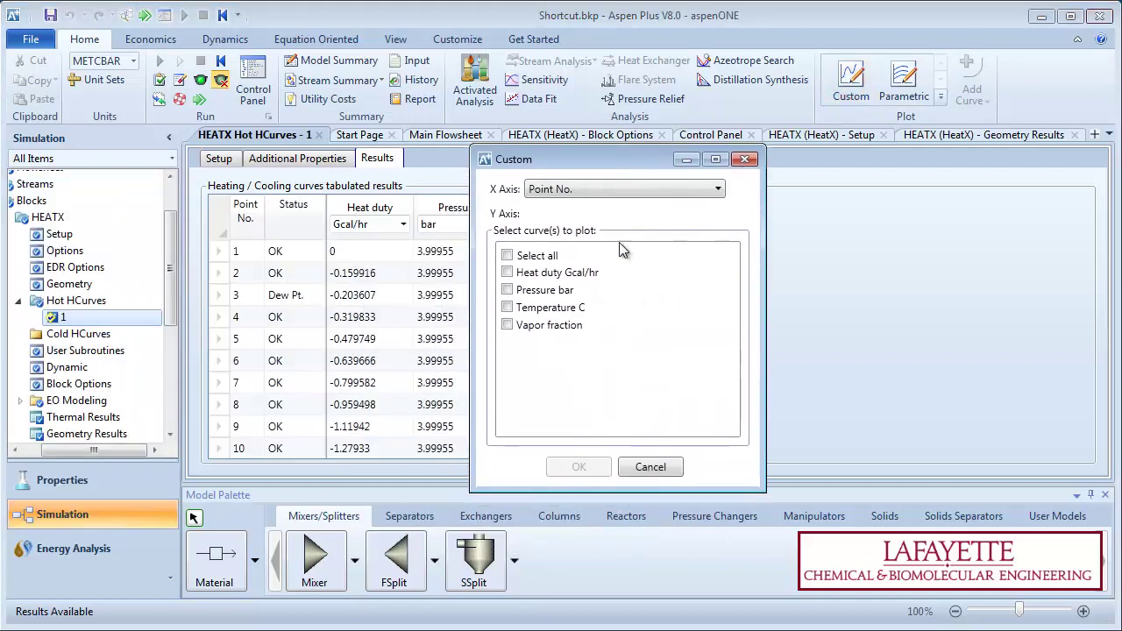
pyautogui.click(506, 274)
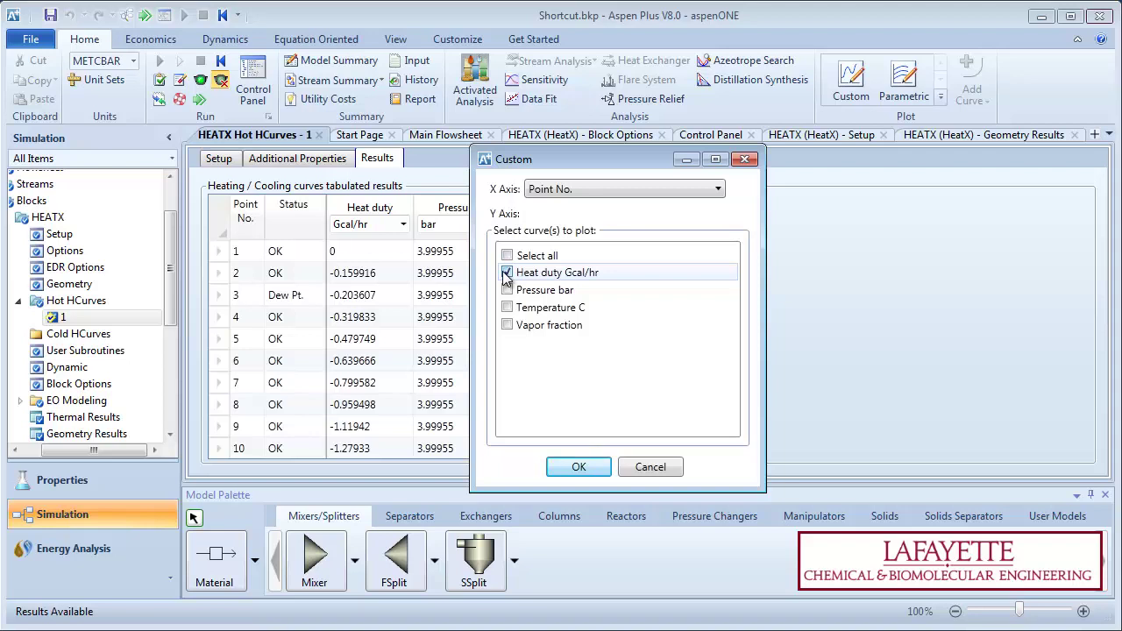
pyautogui.click(507, 326)
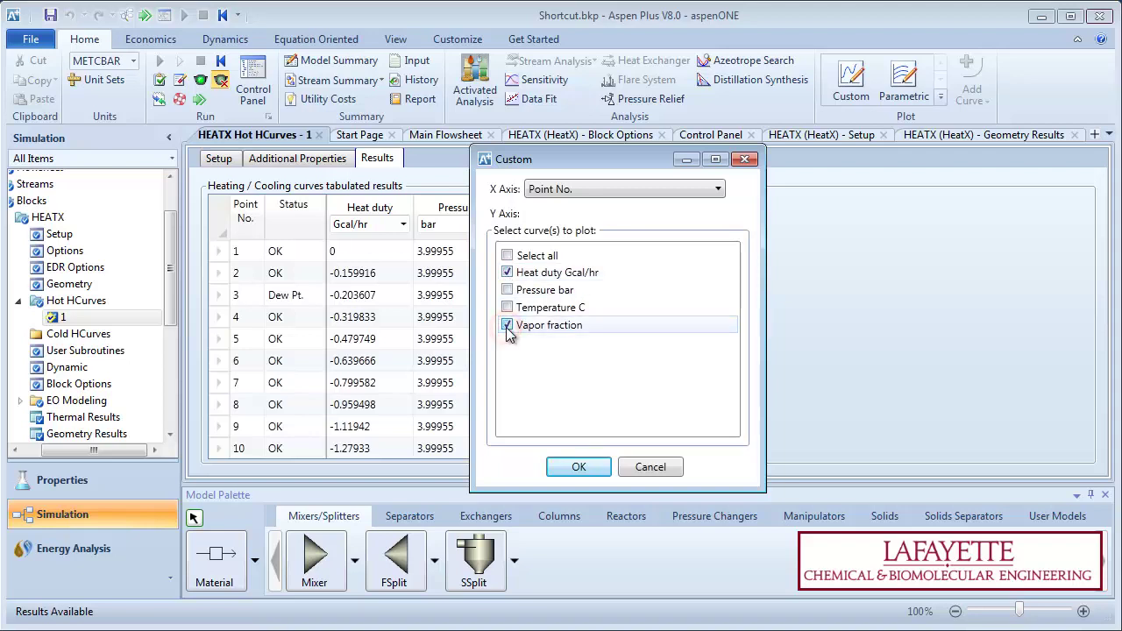
pyautogui.click(507, 307)
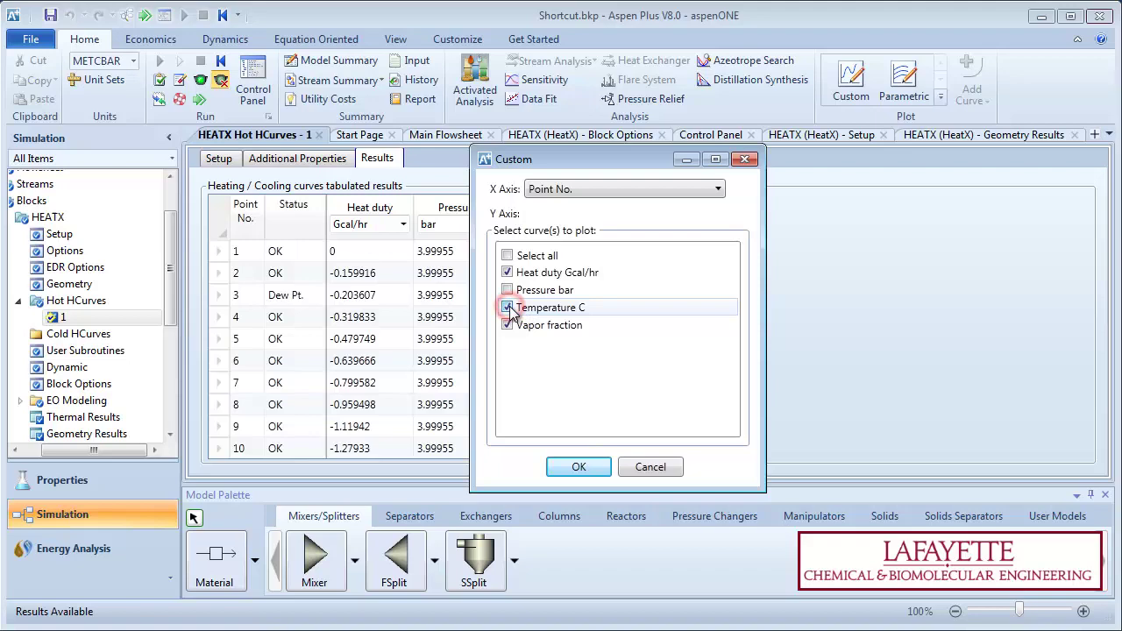
pyautogui.click(579, 466)
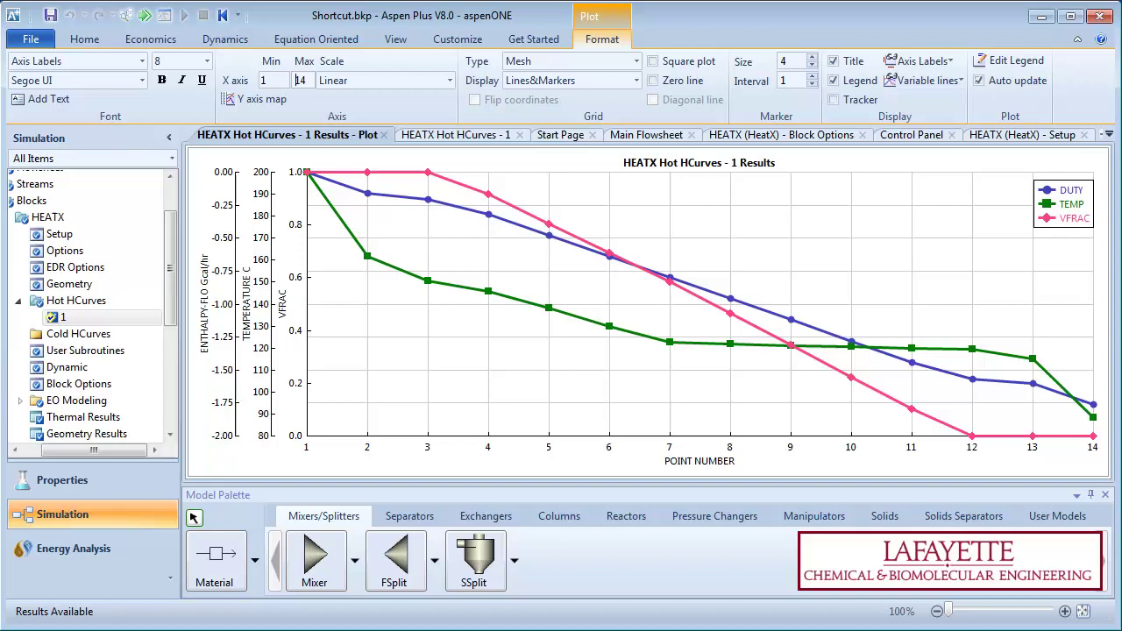
# Create cold heating curve set 1 for HEATX.
pyautogui.click(118, 334)
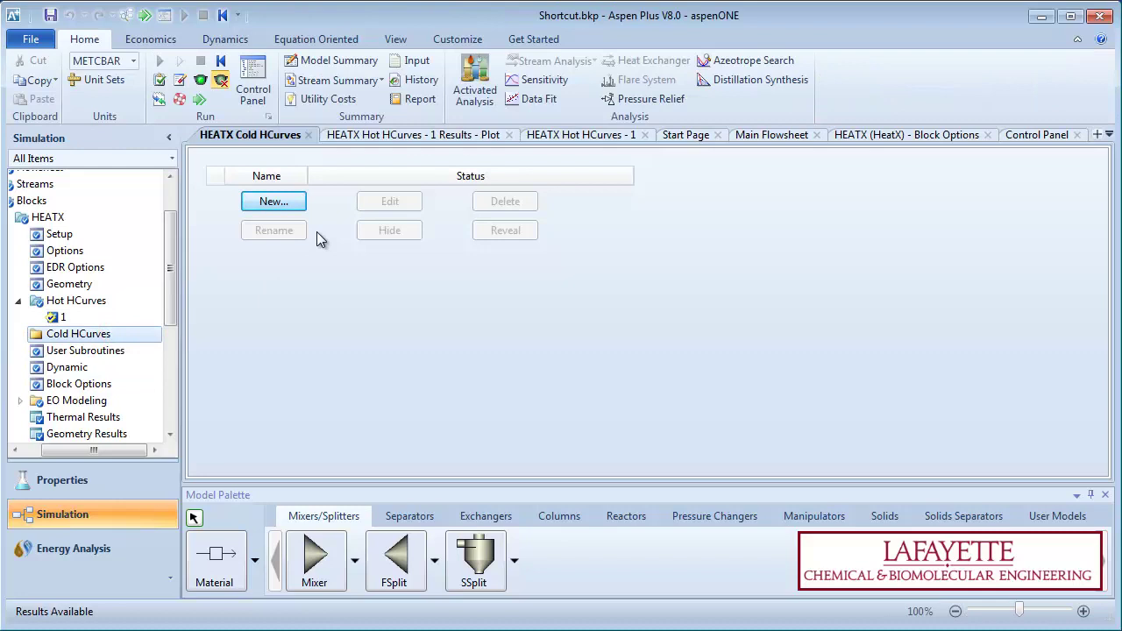
pyautogui.click(300, 199)
pyautogui.click(513, 351)
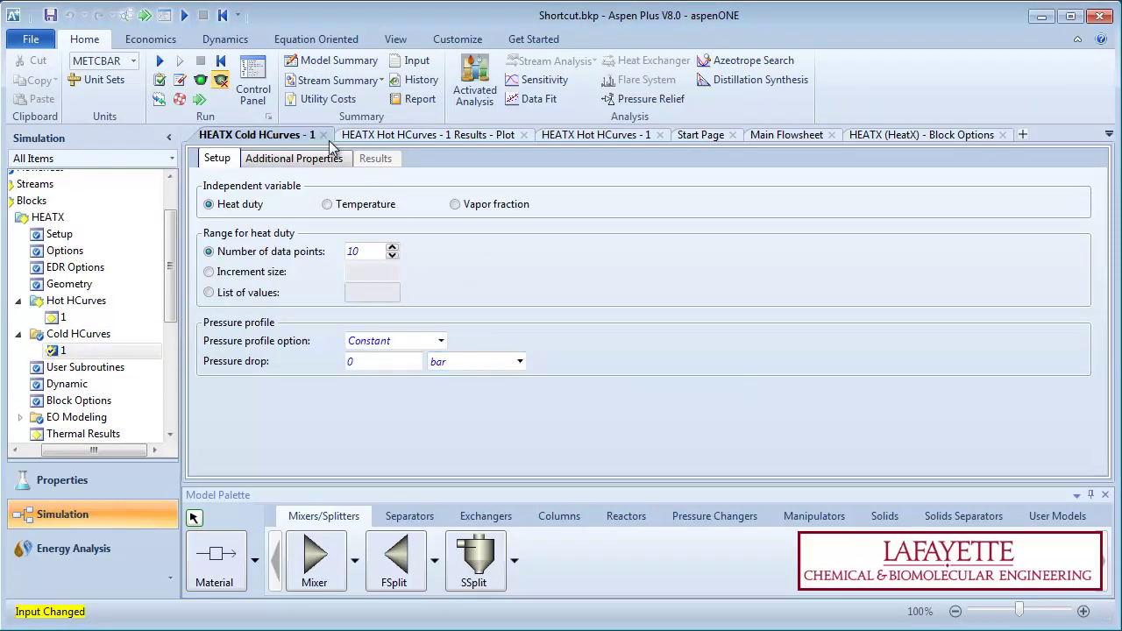
# Rerun the simulation and show the tabulated results of Cold HCurves 1.
pyautogui.click(145, 15)
pyautogui.click(728, 431)
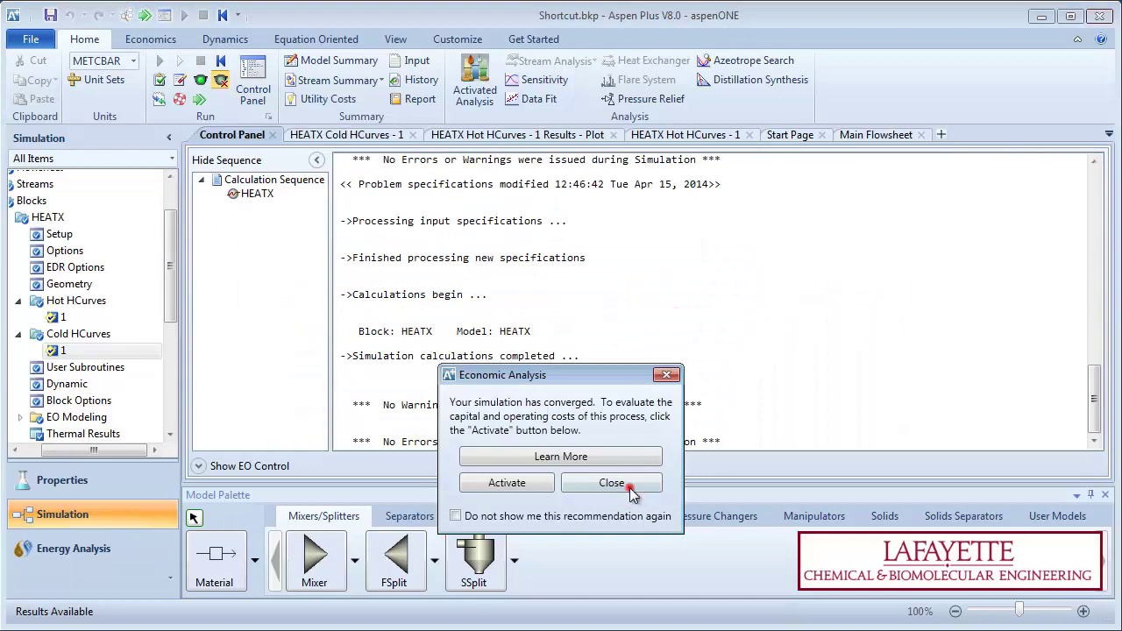
pyautogui.click(630, 491)
pyautogui.click(115, 350)
pyautogui.click(373, 162)
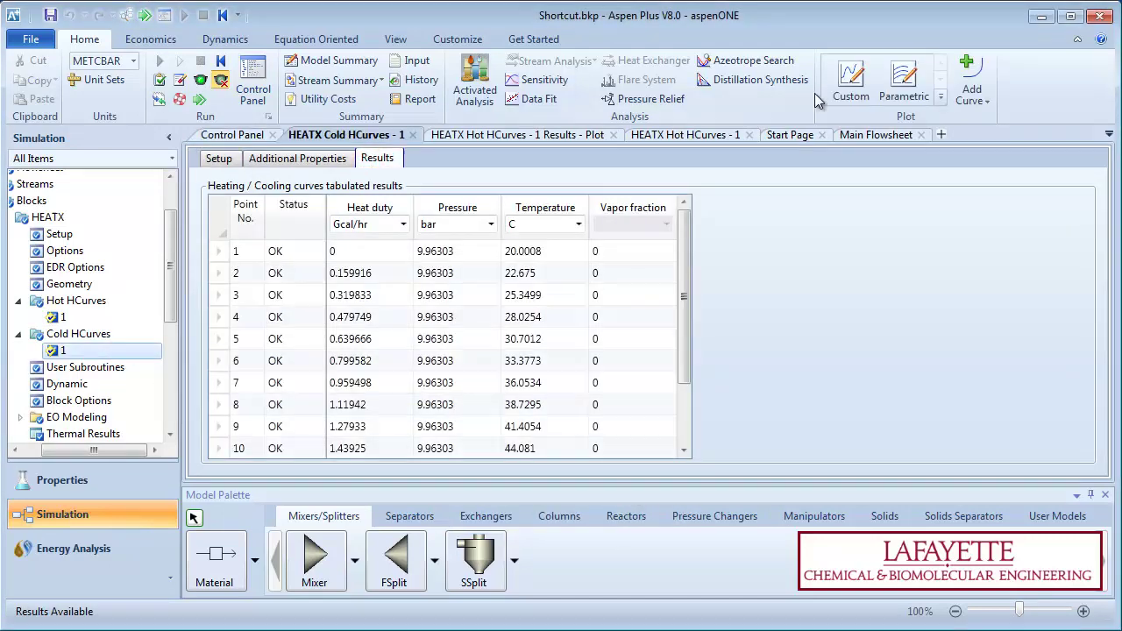
# Make a custom plot of Cold HCurves 1 heat duty, temperature and vapor fraction.
pyautogui.click(851, 83)
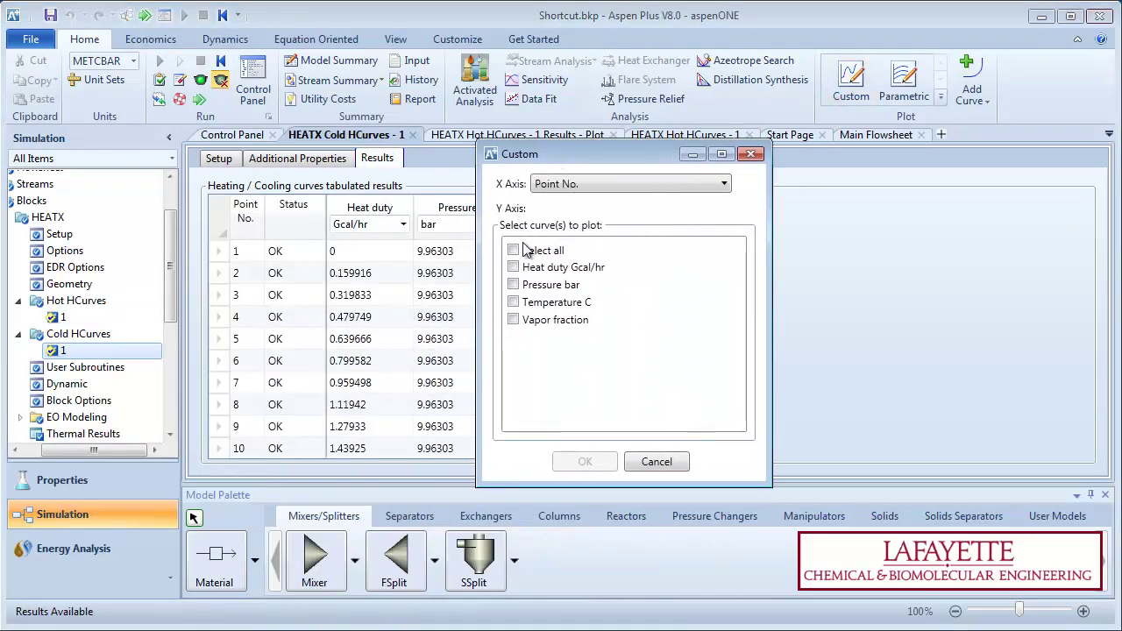
pyautogui.click(515, 268)
pyautogui.click(515, 302)
pyautogui.click(515, 320)
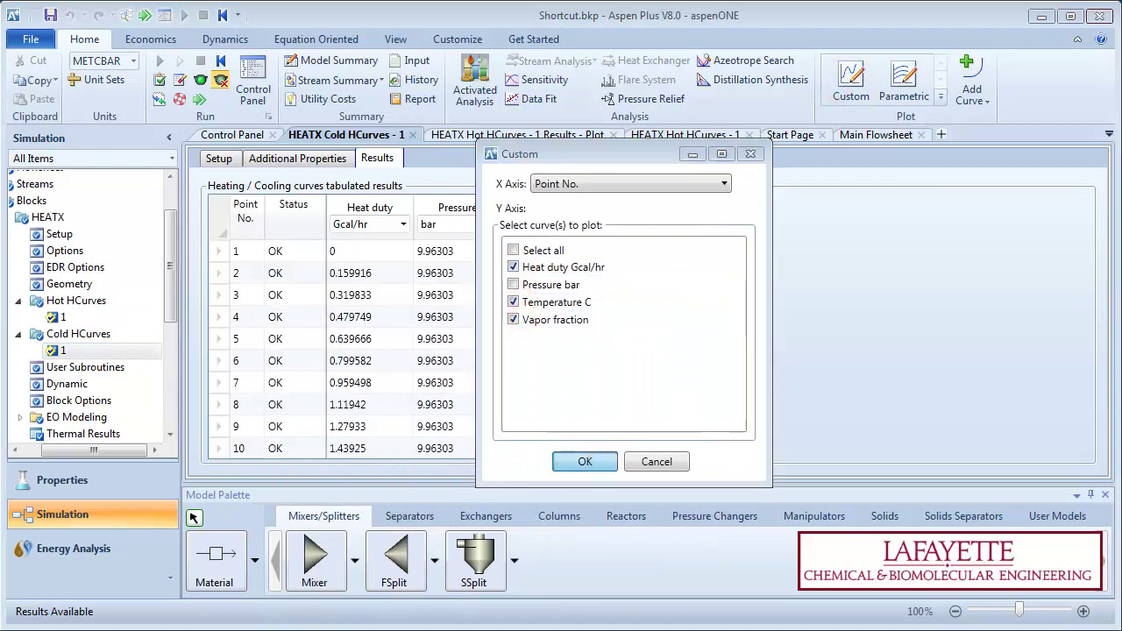
pyautogui.click(585, 462)
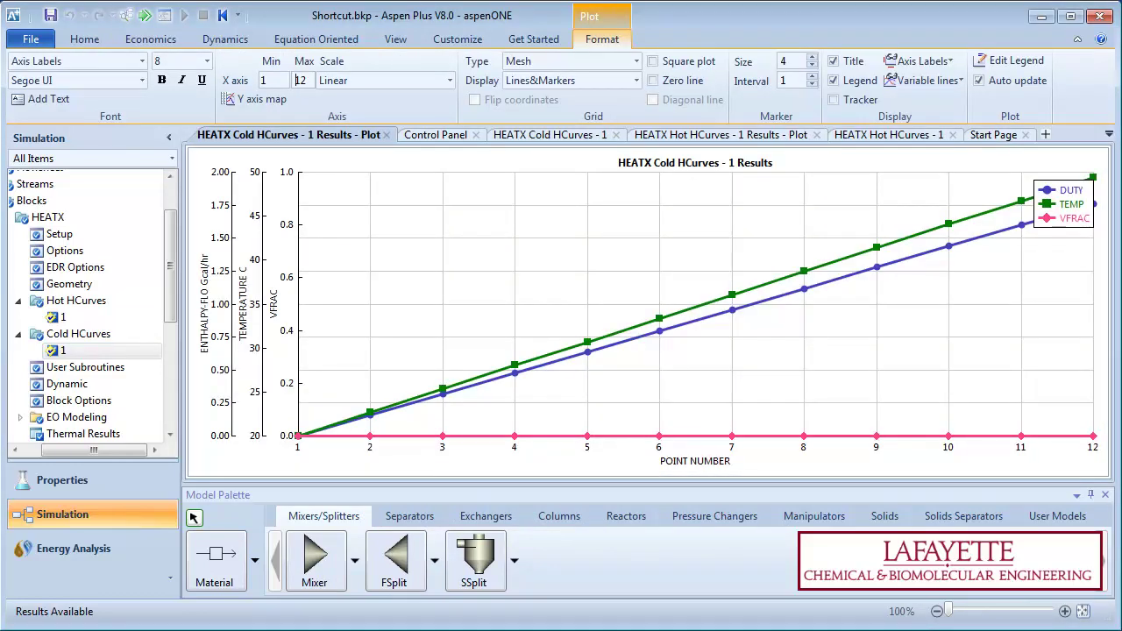